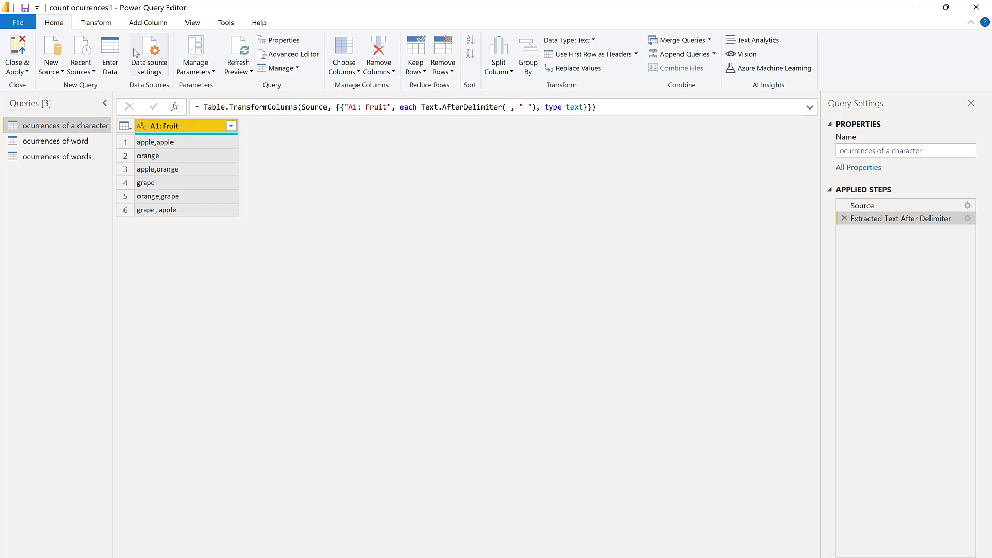
- Write the Custom Column formula Text.Split([#"A1: Fruit"], ",") to split each fruit entry at commas
{"action": "left_click", "coordinate": [157, 22]}
{"action": "left_click", "coordinate": [62, 55]}
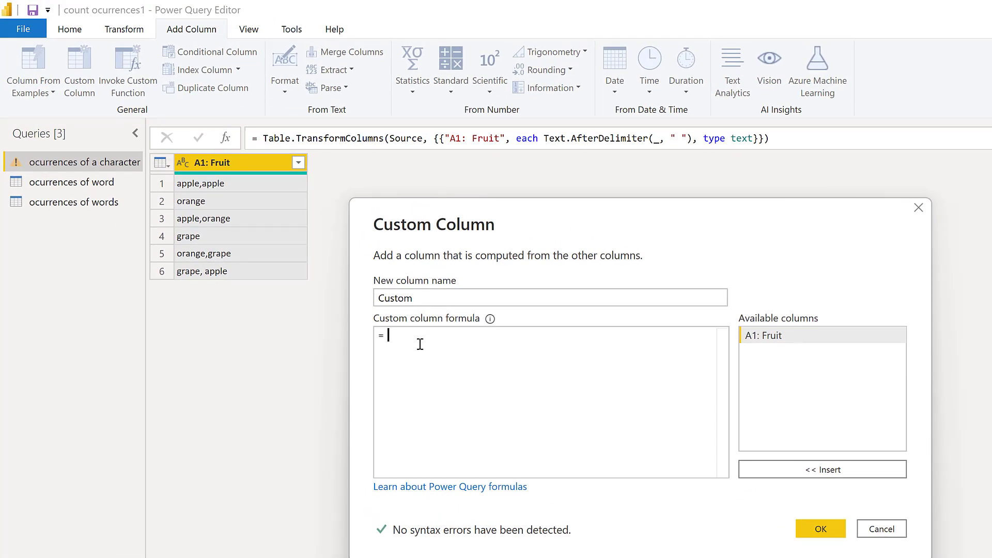
{"action": "type", "text": "Text."}
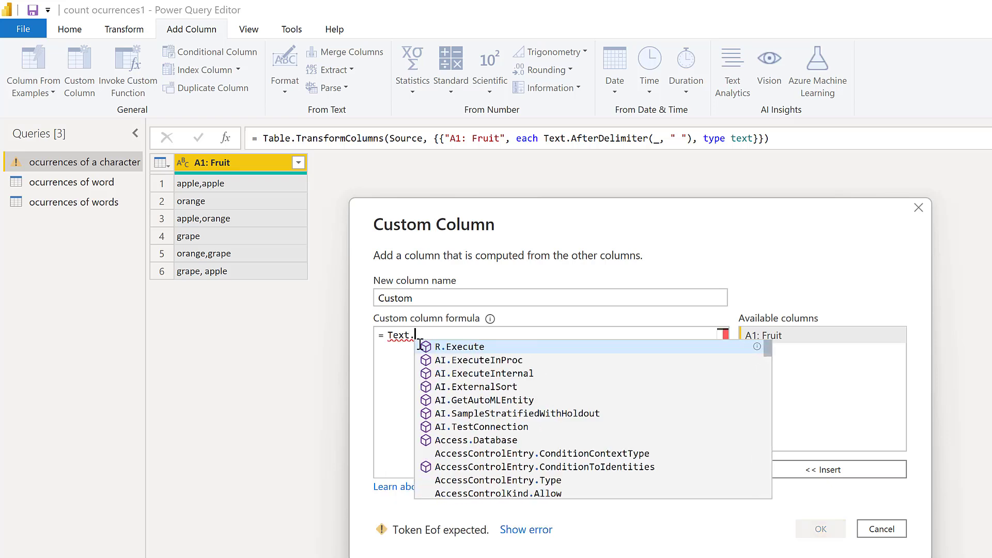
{"action": "type", "text": "Li"}
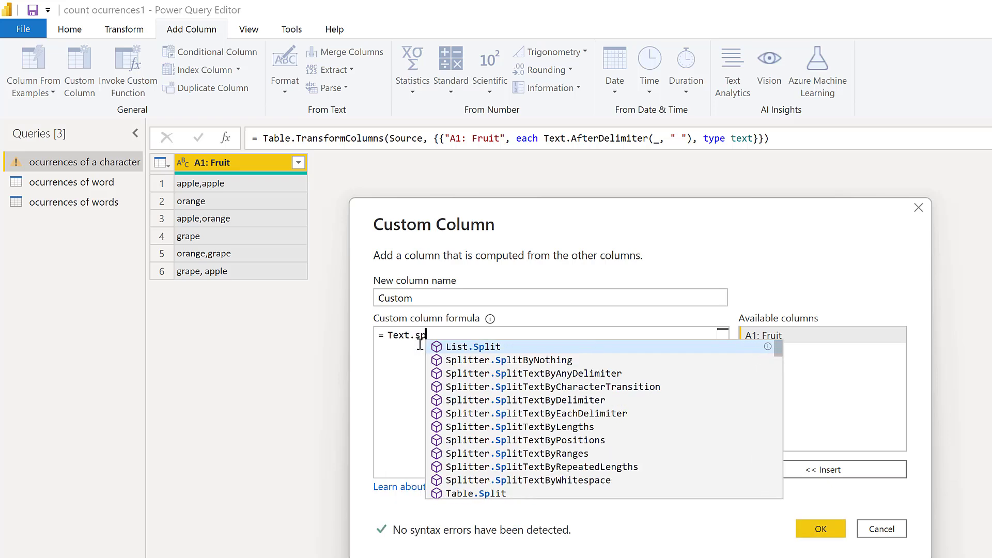
{"action": "key", "text": "Tab"}
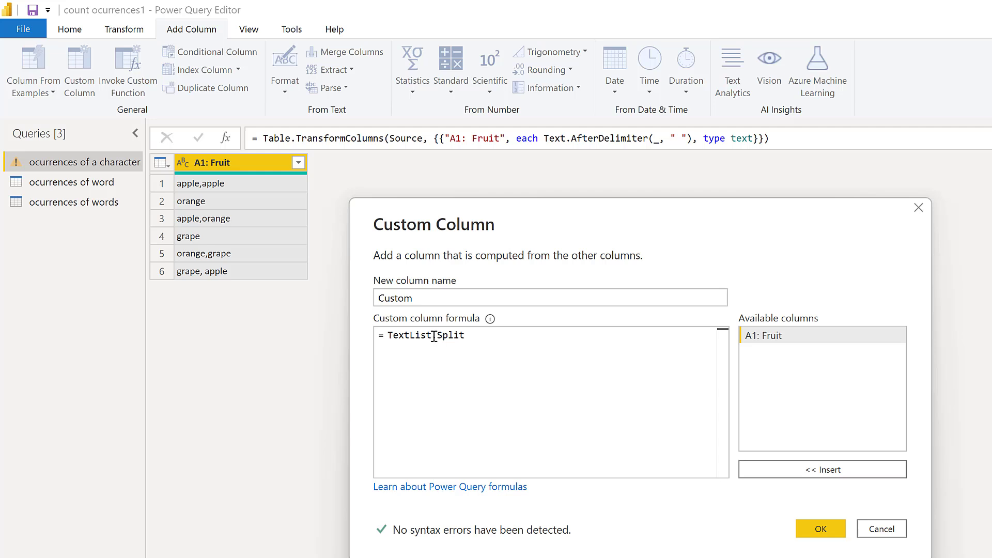
{"action": "left_click_drag", "start_coordinate": [432, 335], "coordinate": [448, 418]}
{"action": "key", "text": "Left"}
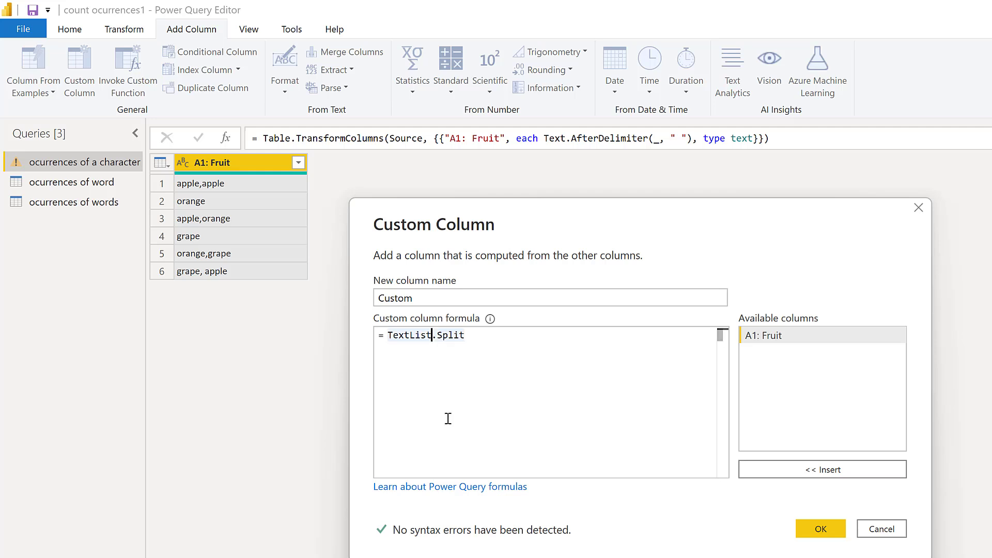
{"action": "key", "text": "BackSpace"}
{"action": "key", "text": "BackSpace"}
{"action": "key", "text": "BackSpace"}
{"action": "key", "text": "BackSpace"}
{"action": "key", "text": "Right"}
{"action": "type", "text": "("}
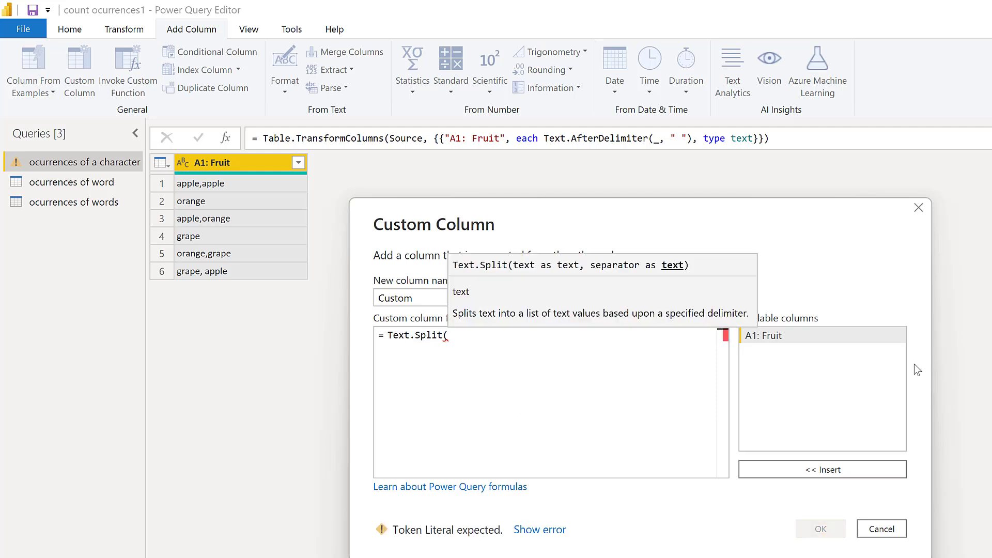
{"action": "double_click", "coordinate": [791, 335]}
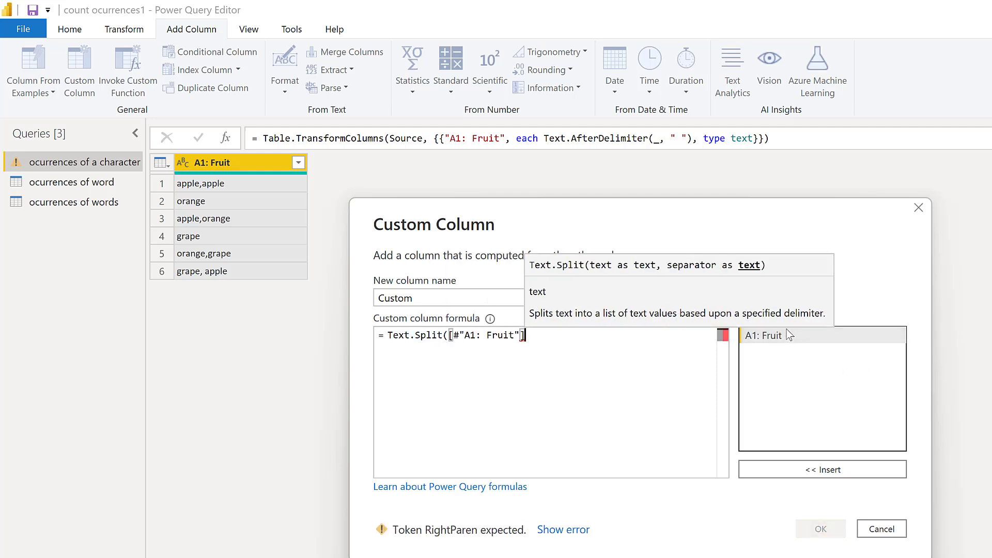
{"action": "type", "text": ", \""}
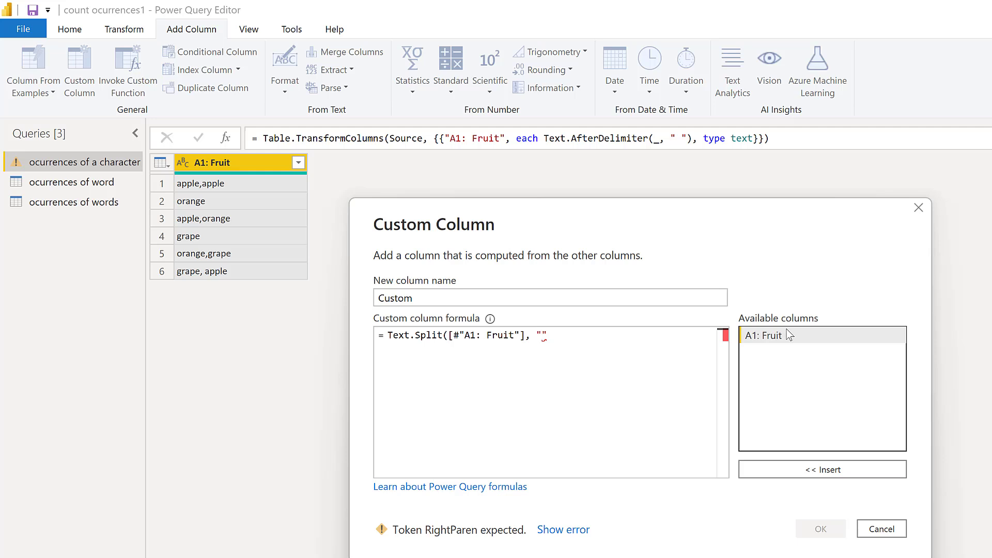
{"action": "type", "text": ",\")"}
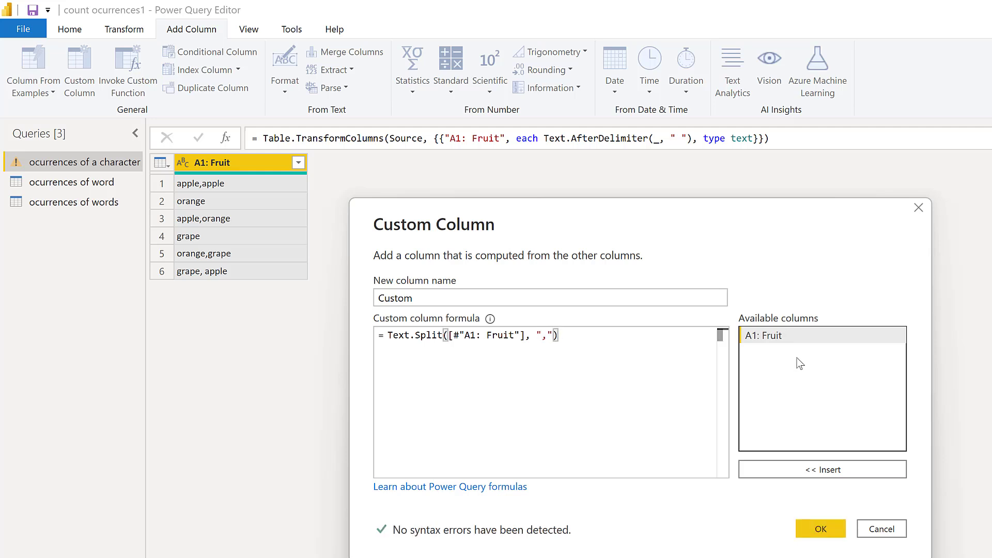
- Add the Custom column and preview the split lists for rows 2 to 5
{"action": "left_click", "coordinate": [825, 527]}
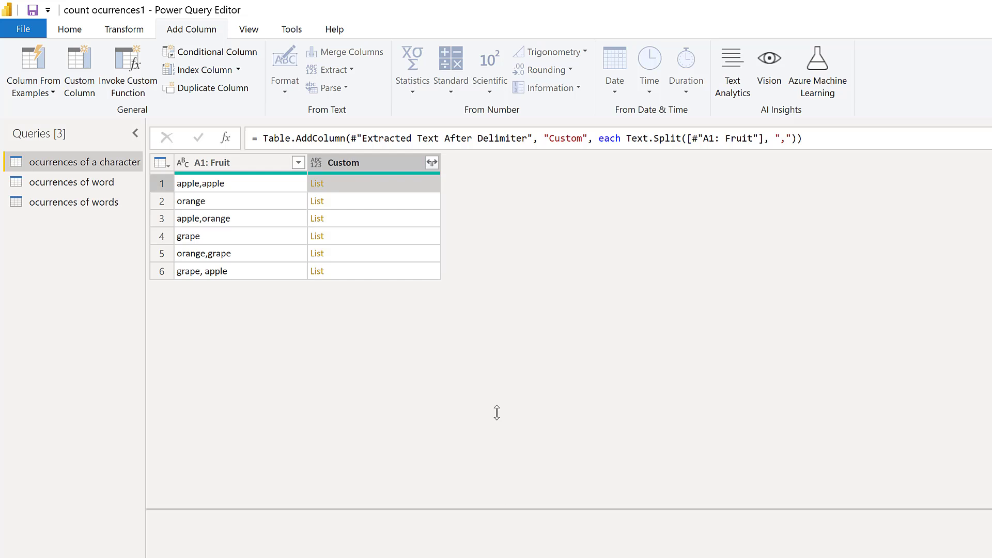
{"action": "left_click", "coordinate": [413, 206]}
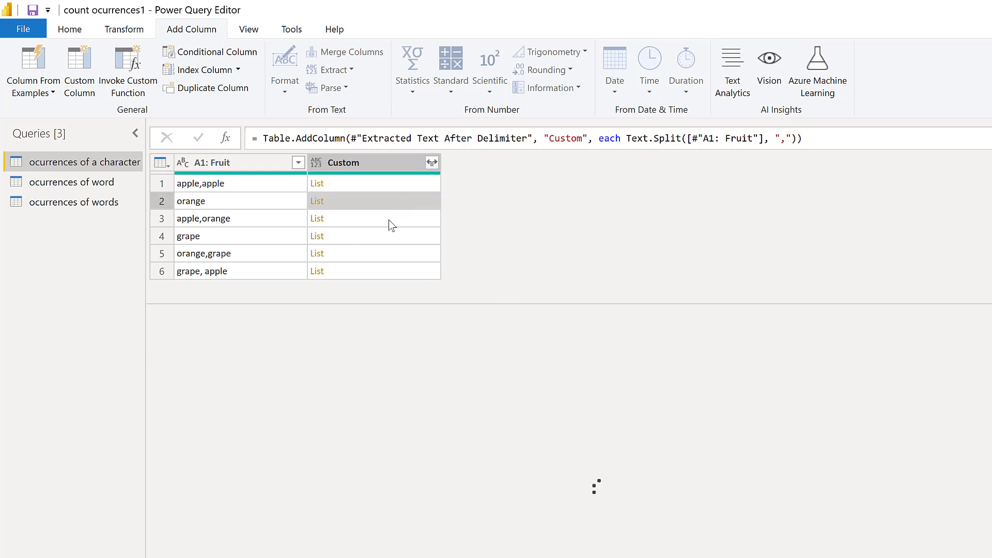
{"action": "left_click", "coordinate": [385, 221]}
{"action": "left_click", "coordinate": [372, 235]}
{"action": "left_click", "coordinate": [371, 253]}
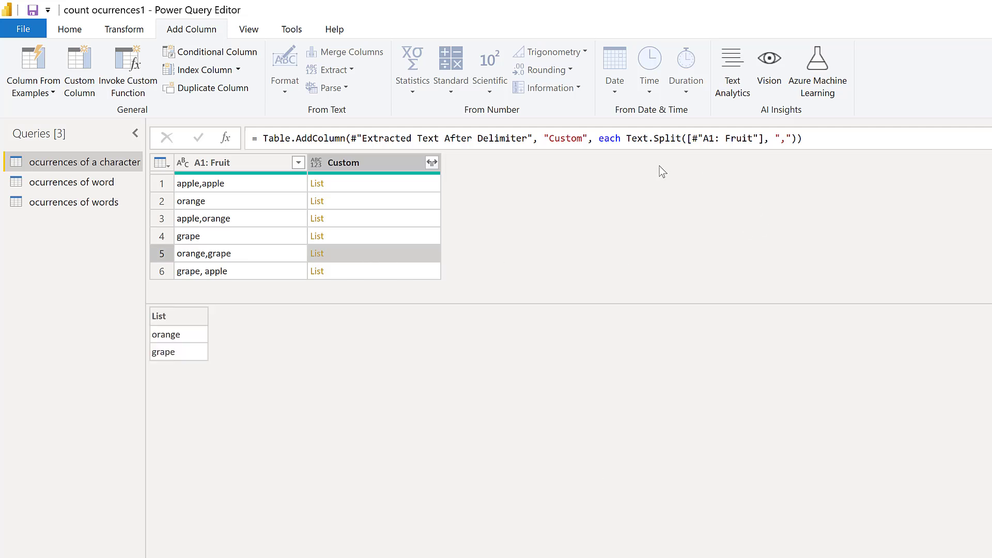
- Wrap the split in List.Count and subtract 1 to get comma counts 1, 0, 1, 0, 1, 1
{"action": "left_click", "coordinate": [631, 138]}
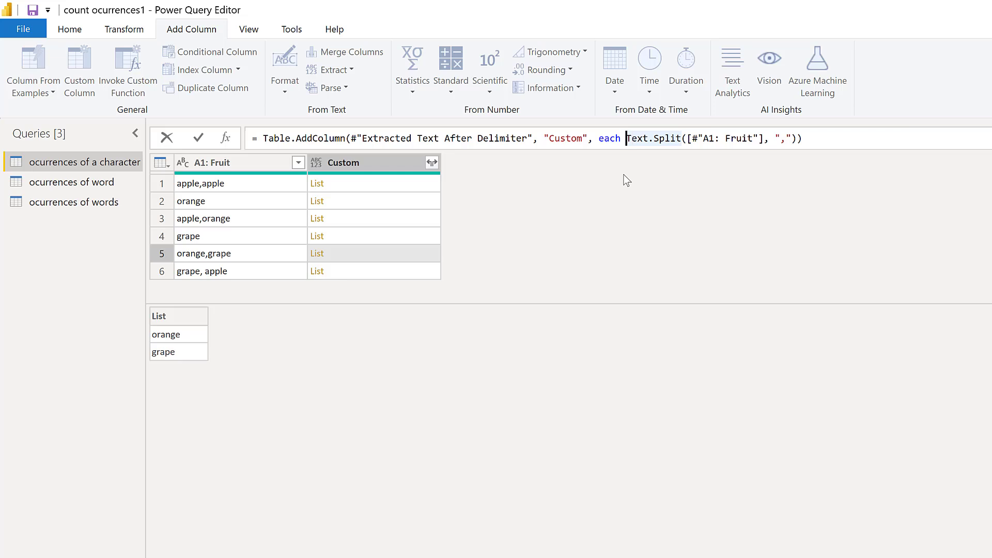
{"action": "type", "text": "List."}
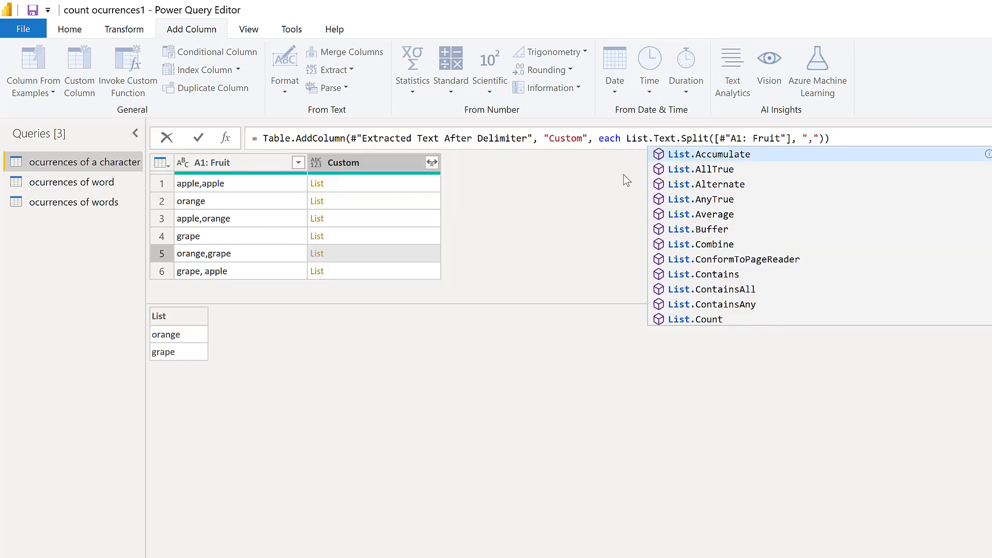
{"action": "type", "text": "Count("}
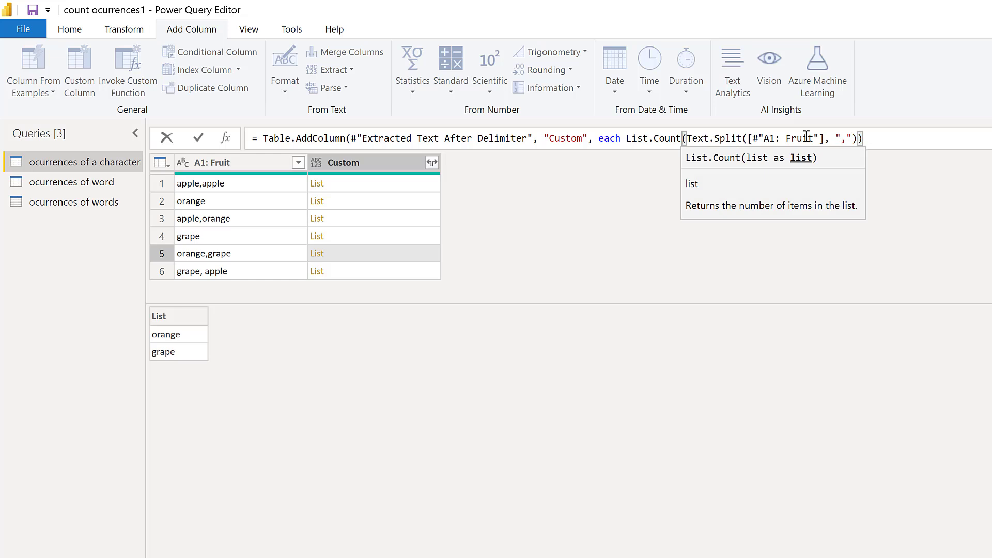
{"action": "left_click", "coordinate": [891, 138]}
{"action": "type", "text": ")"}
{"action": "key", "text": "Return"}
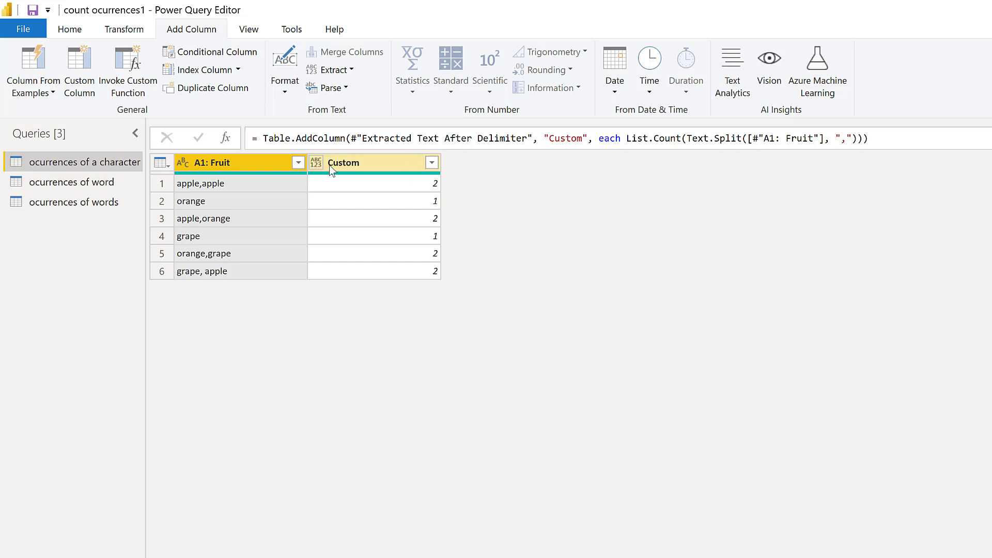
{"action": "left_click", "coordinate": [869, 139]}
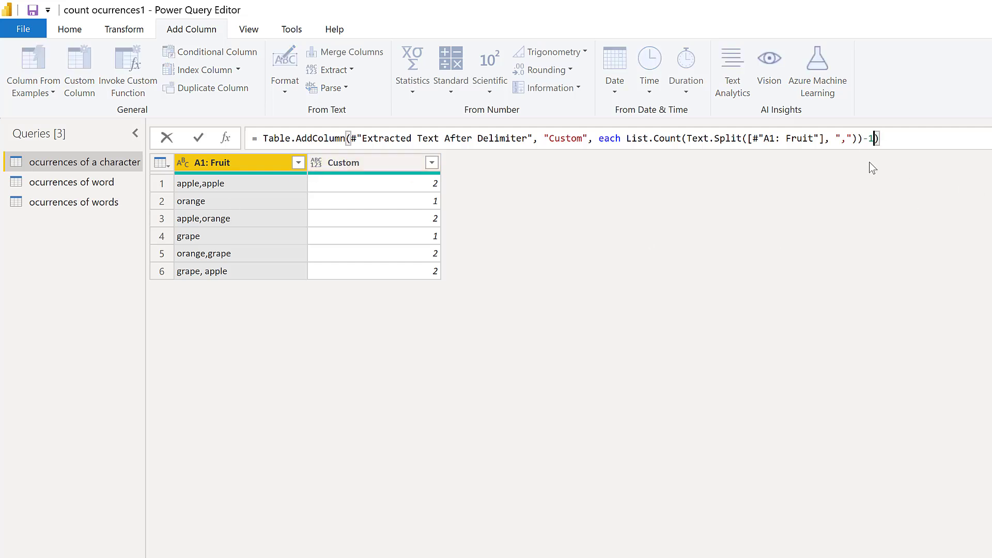
{"action": "type", "text": "-1"}
{"action": "key", "text": "Return"}
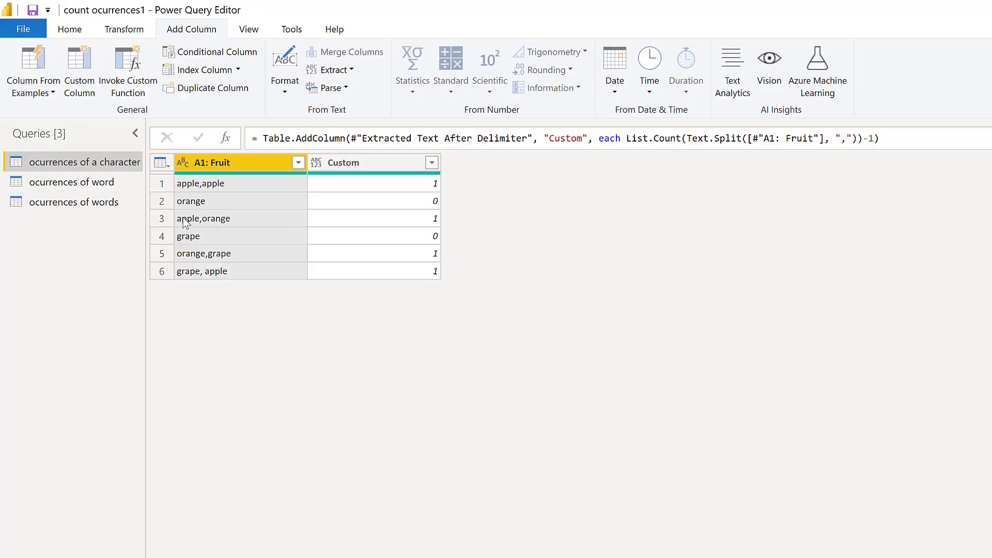
- In the ocurrences of word query, start a new Custom Column formula with Text.Split
{"action": "left_click", "coordinate": [77, 182]}
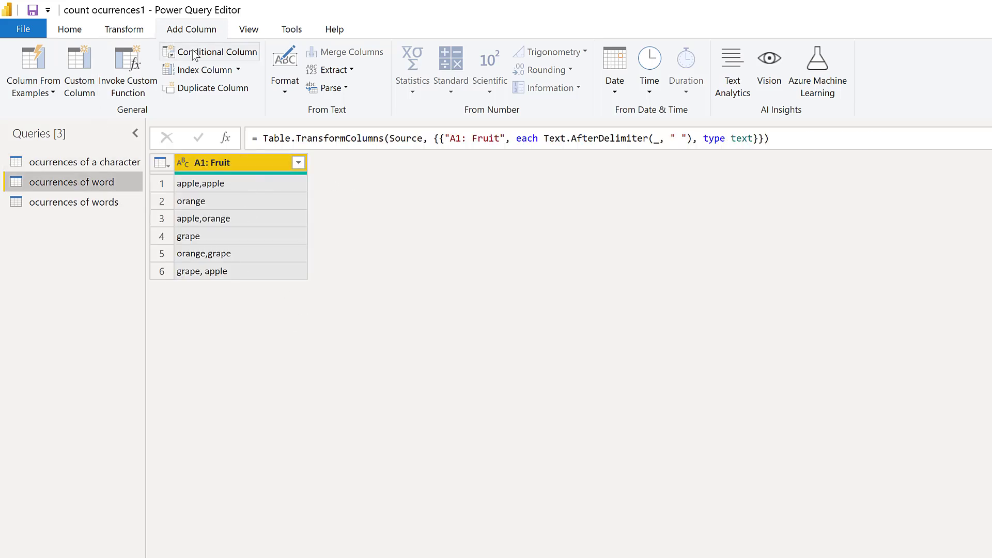
{"action": "left_click", "coordinate": [88, 67]}
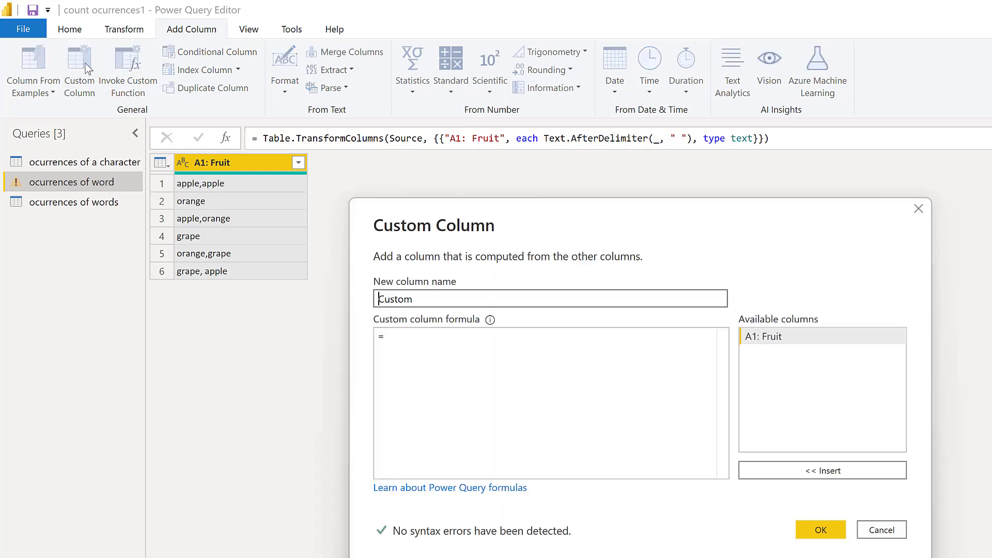
{"action": "left_click", "coordinate": [547, 360]}
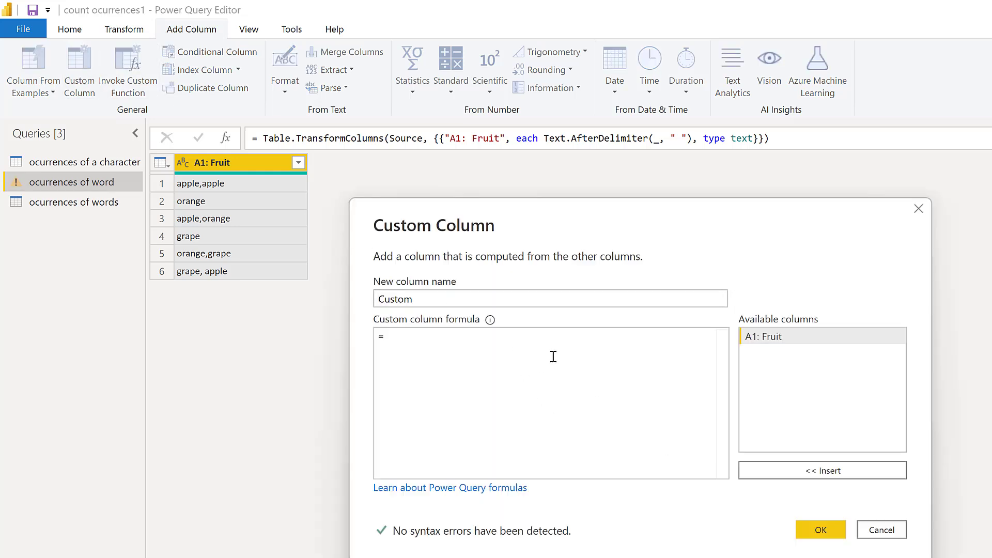
{"action": "type", "text": "Text.Sl"}
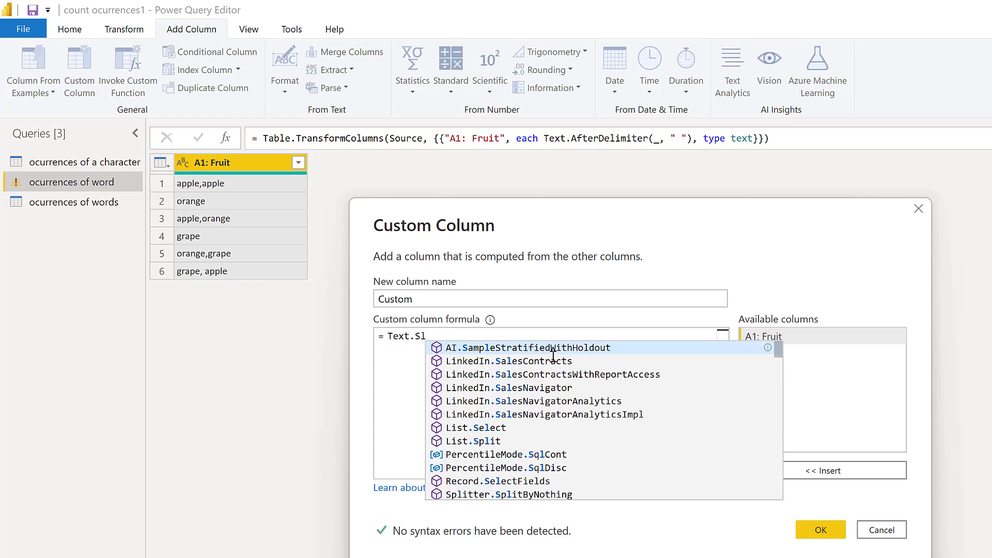
{"action": "key", "text": "BackSpace"}
{"action": "type", "text": "pli"}
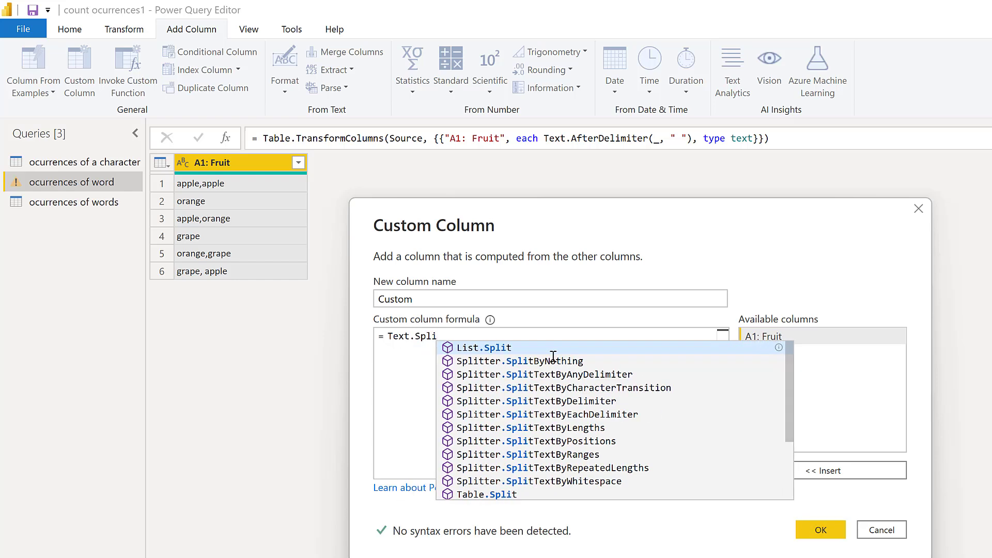
{"action": "key", "text": "Tab"}
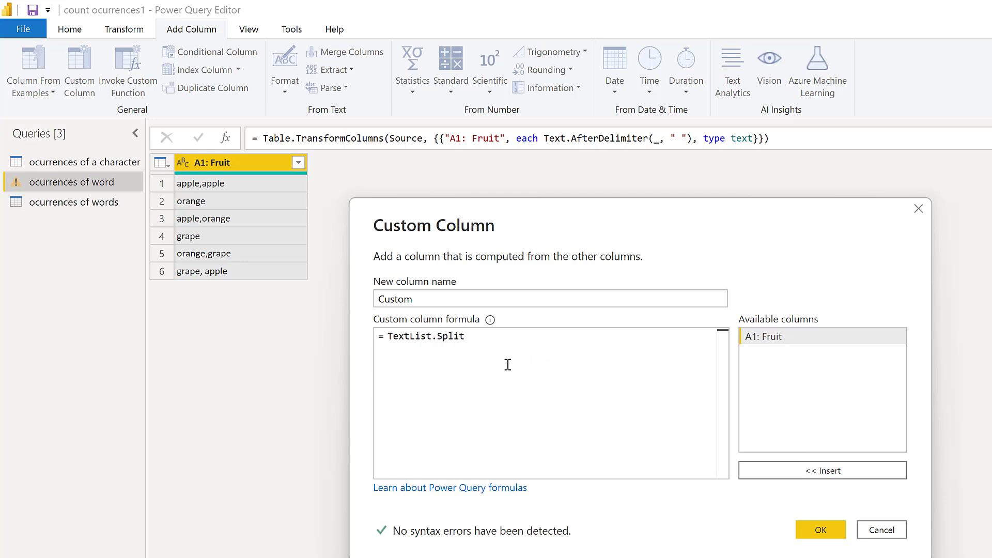
- Complete the formula as Text.Split([#"A1: Fruit"], "apple") and add the column
{"action": "left_click", "coordinate": [432, 336]}
{"action": "key", "text": "BackSpace"}
{"action": "key", "text": "BackSpace"}
{"action": "key", "text": "BackSpace"}
{"action": "key", "text": "BackSpace"}
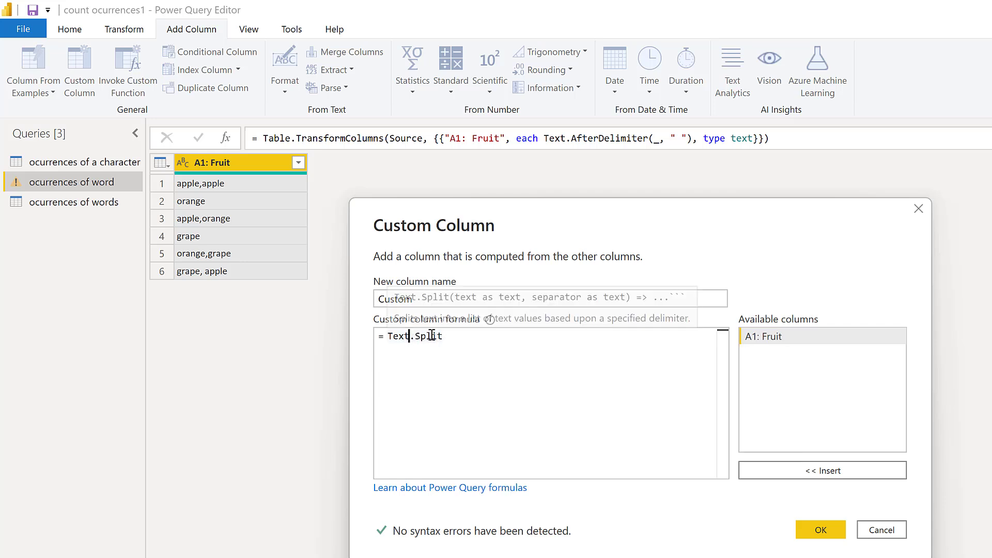
{"action": "key", "text": "Right"}
{"action": "key", "text": "Right"}
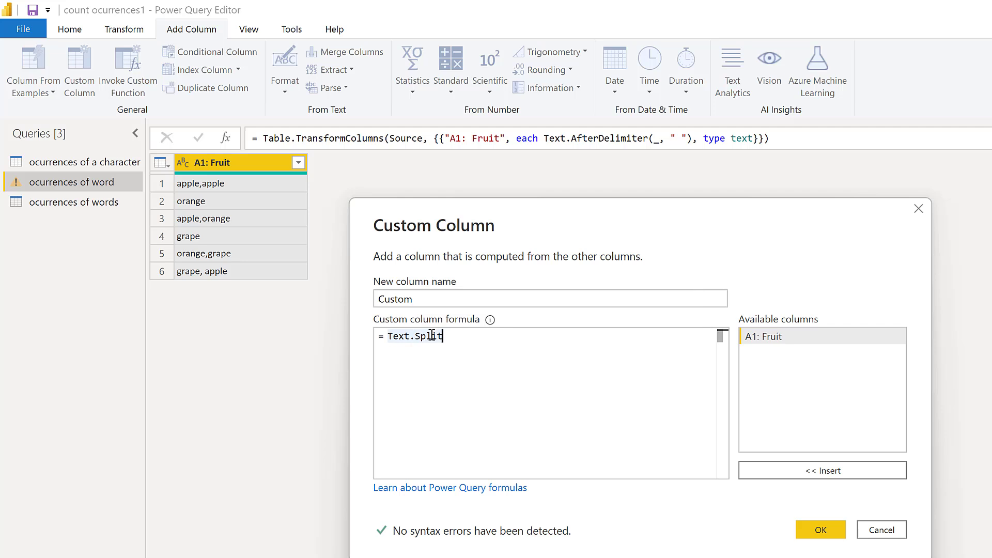
{"action": "type", "text": "("}
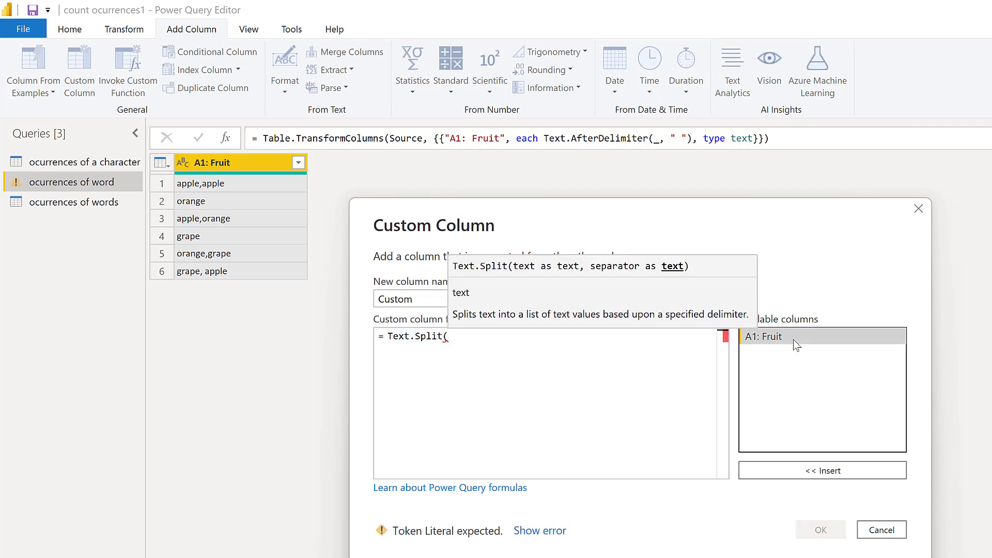
{"action": "double_click", "coordinate": [790, 336]}
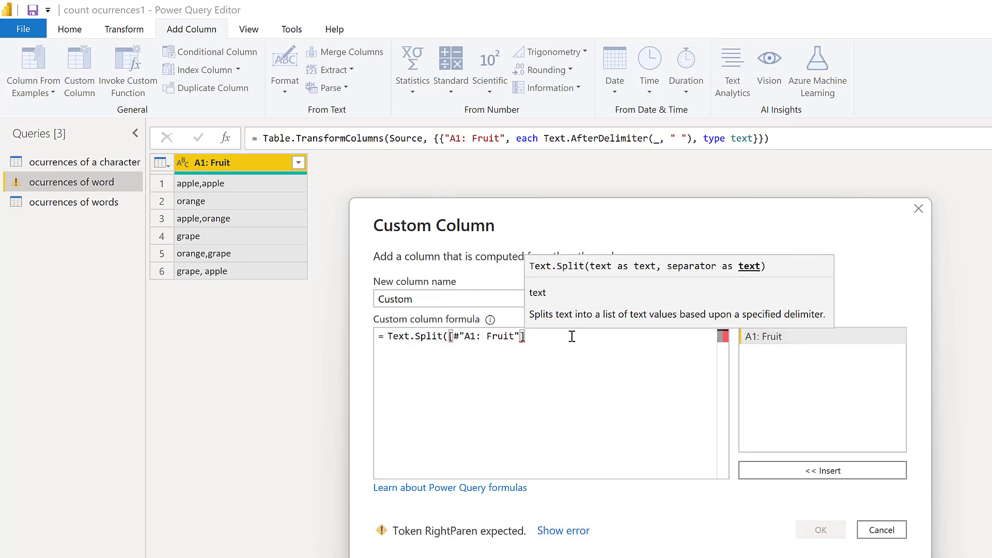
{"action": "type", "text": ", \"\""}
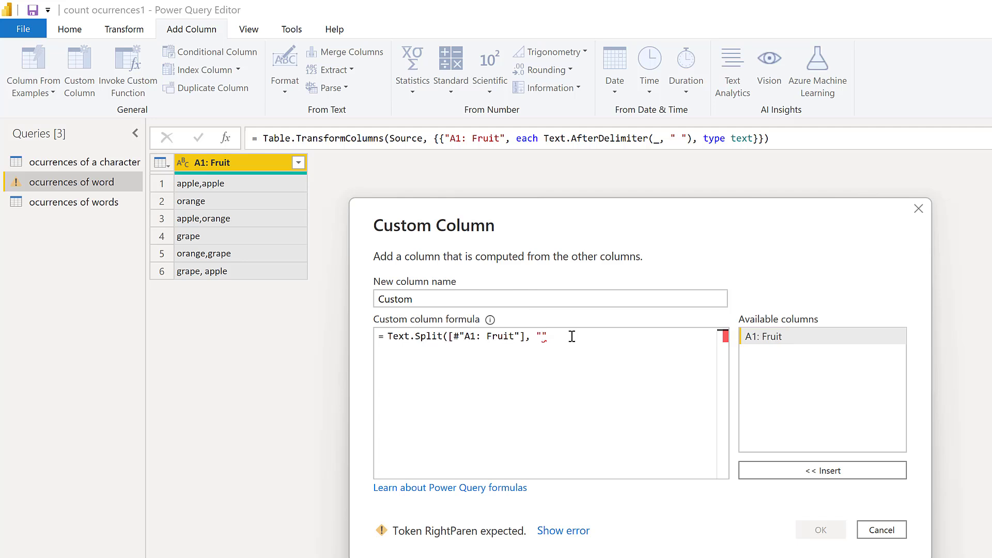
{"action": "type", "text": "apple\")"}
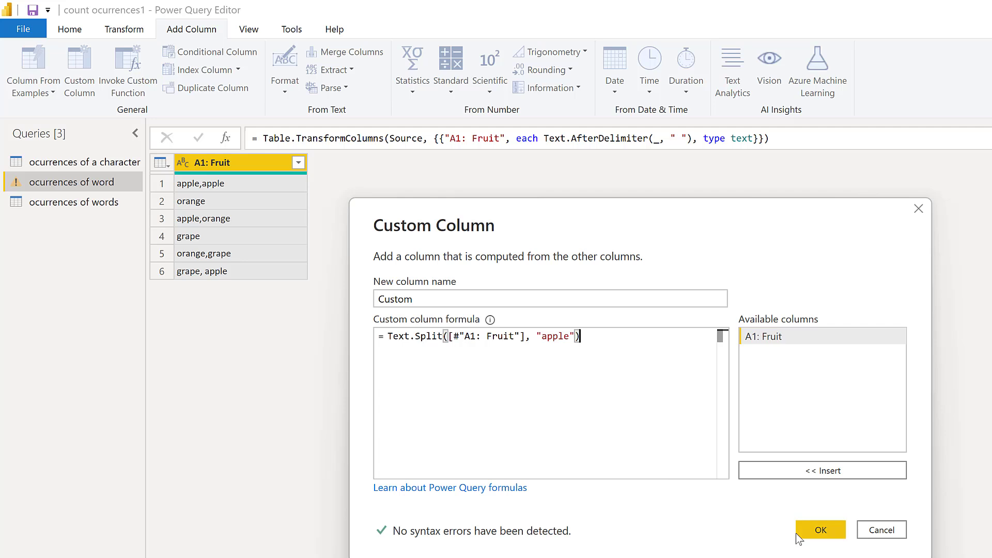
{"action": "left_click", "coordinate": [801, 534]}
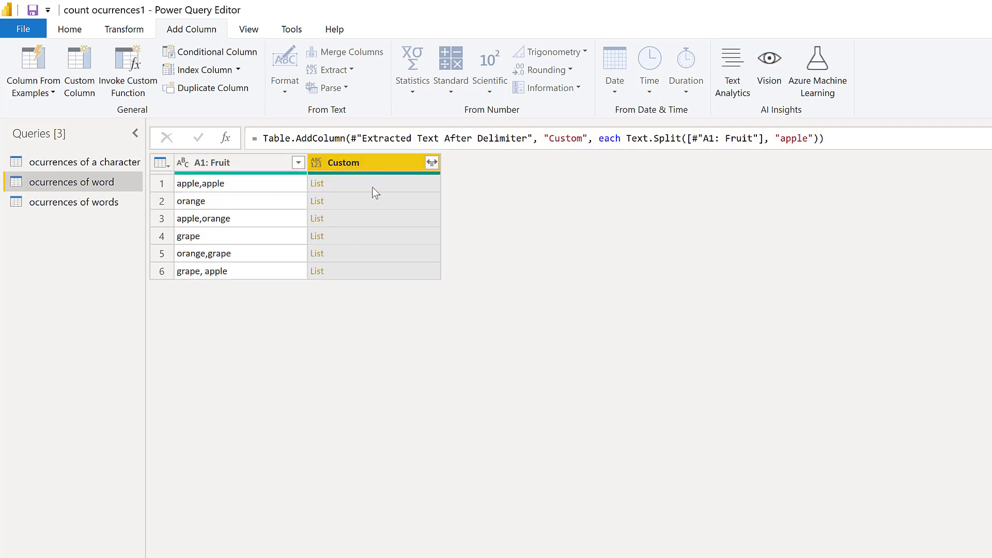
- Preview the apple-split lists for rows 1, 2, 3, 4 and 6 to compare their item counts
{"action": "left_click", "coordinate": [373, 186]}
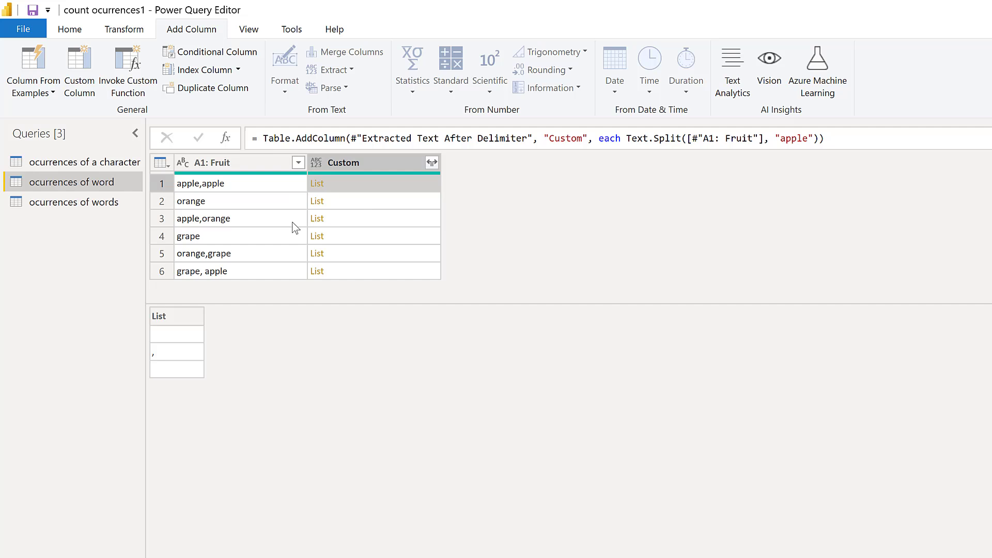
{"action": "left_click", "coordinate": [377, 203]}
{"action": "left_click", "coordinate": [377, 219]}
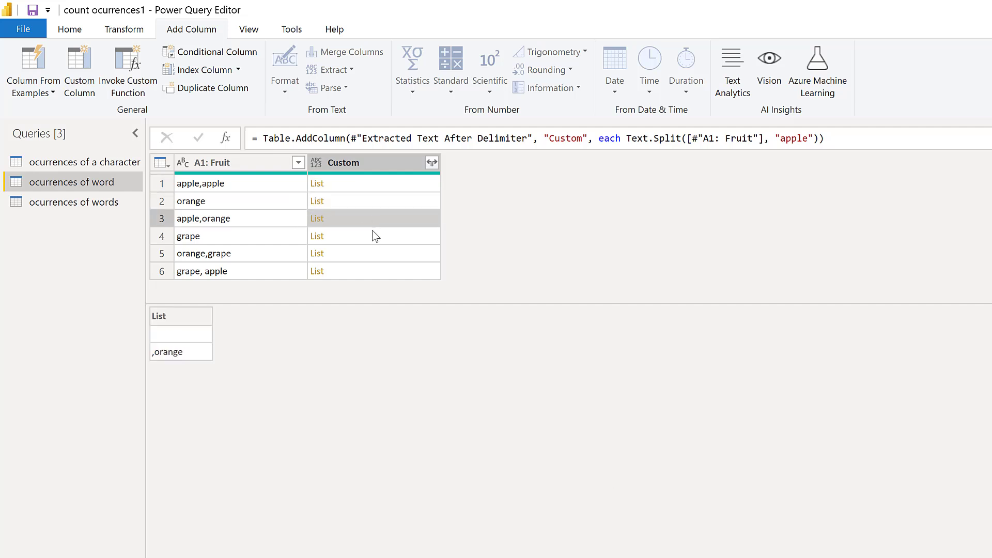
{"action": "left_click", "coordinate": [367, 185]}
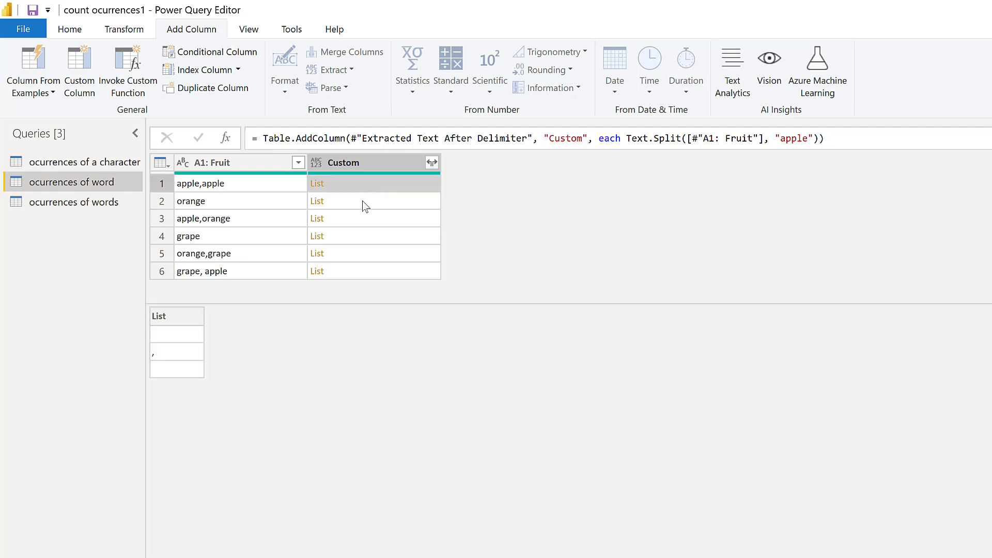
{"action": "left_click", "coordinate": [382, 218]}
{"action": "left_click", "coordinate": [386, 236]}
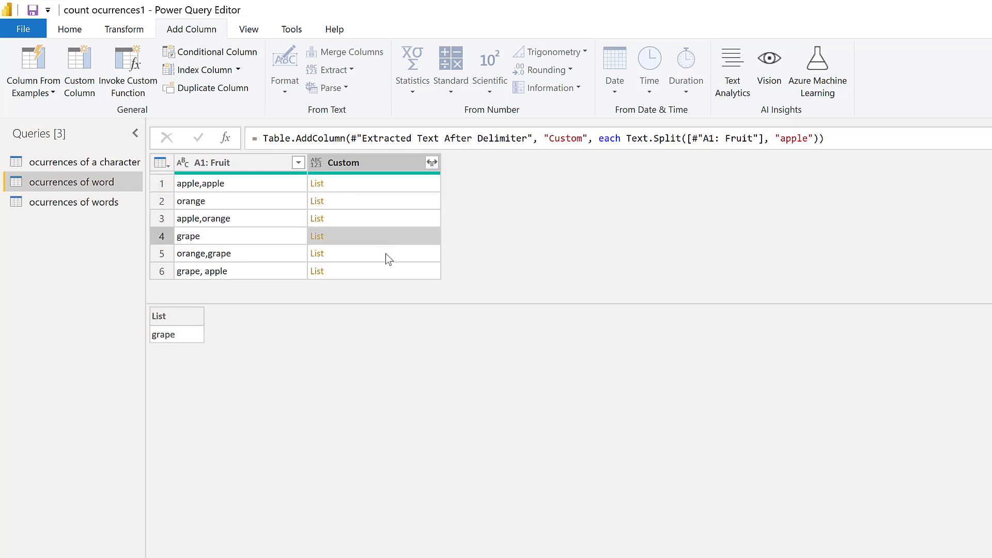
{"action": "left_click", "coordinate": [387, 269]}
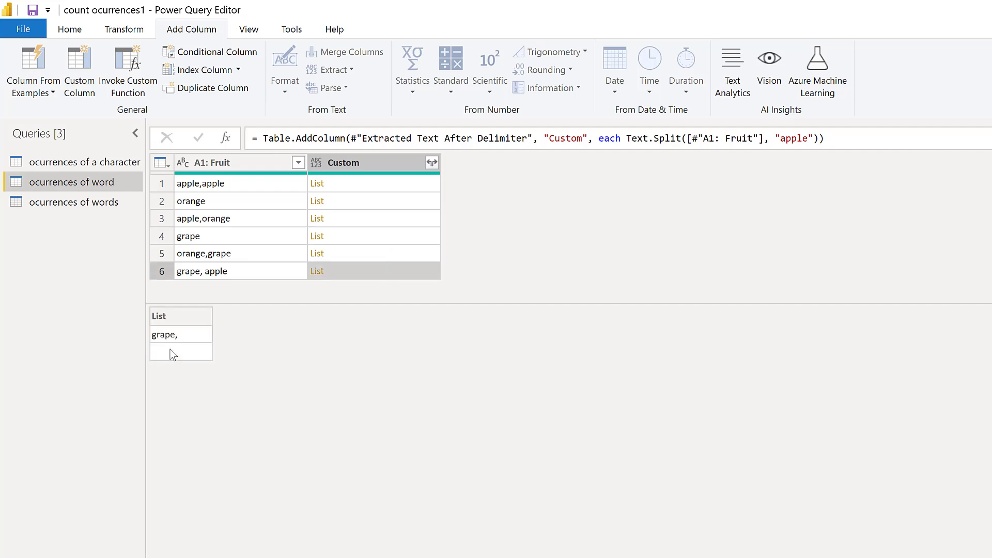
- Wrap the split as List.Count(...)-1 so apple counts read 2, 0, 1, 0, 0, 1
{"action": "left_click", "coordinate": [836, 141]}
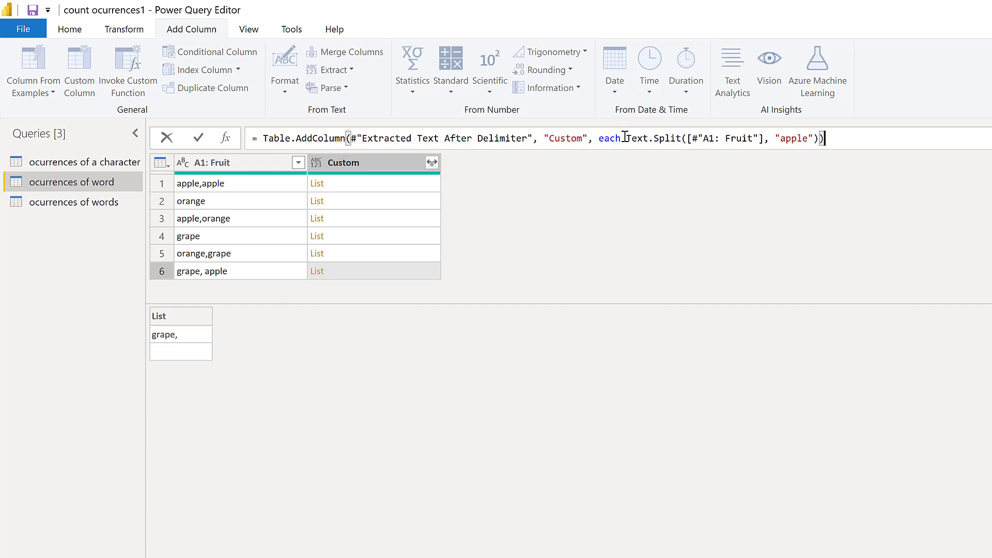
{"action": "type", "text": "List."}
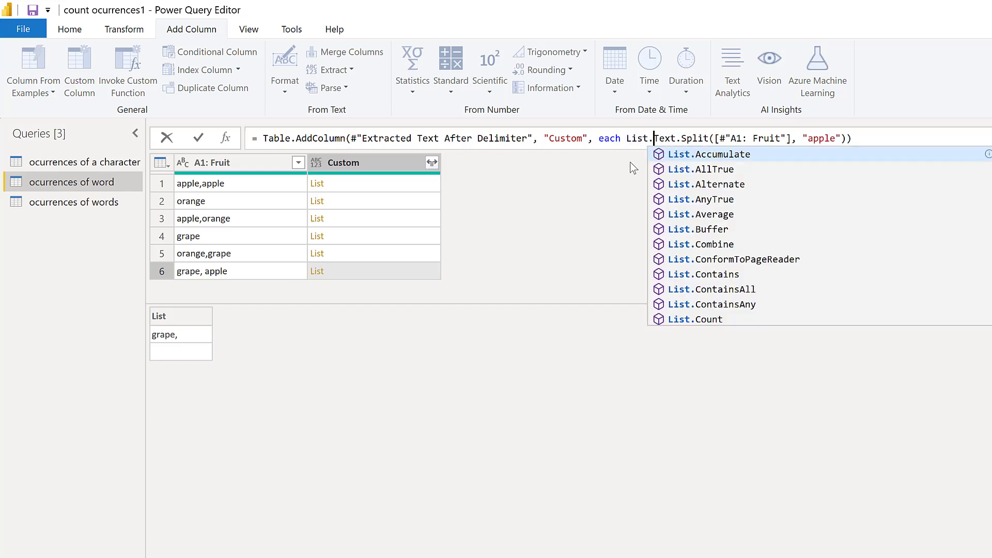
{"action": "type", "text": "Count("}
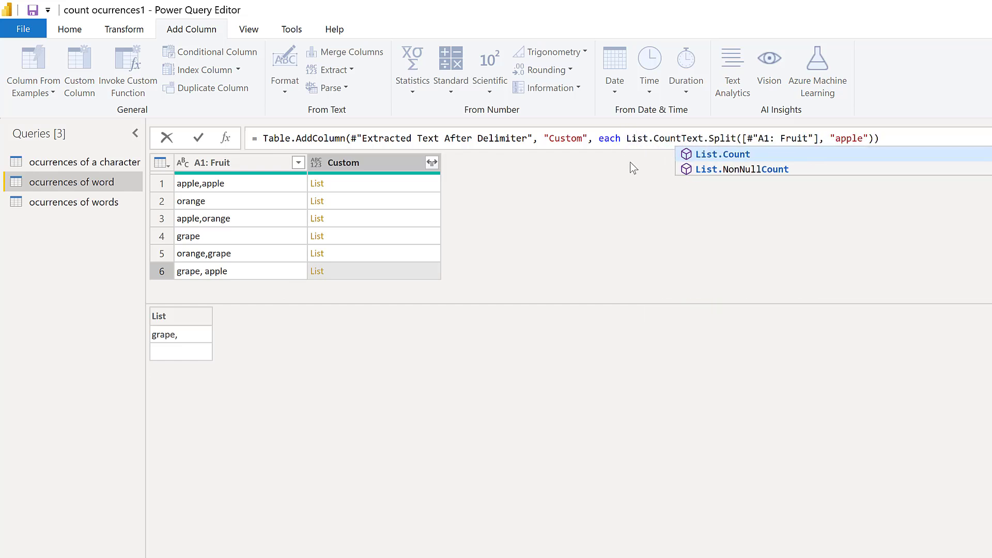
{"action": "left_click", "coordinate": [907, 138]}
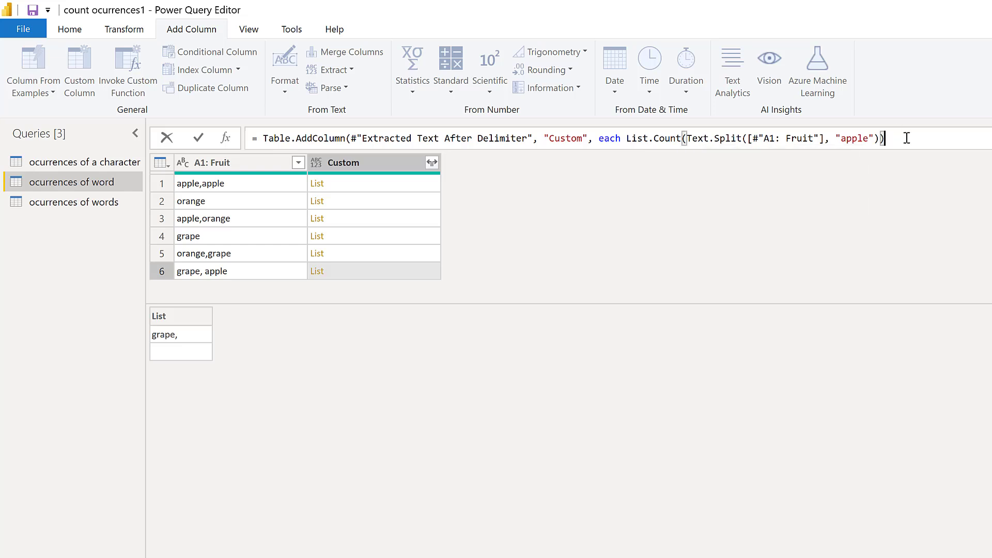
{"action": "type", "text": ")-1"}
{"action": "key", "text": "Return"}
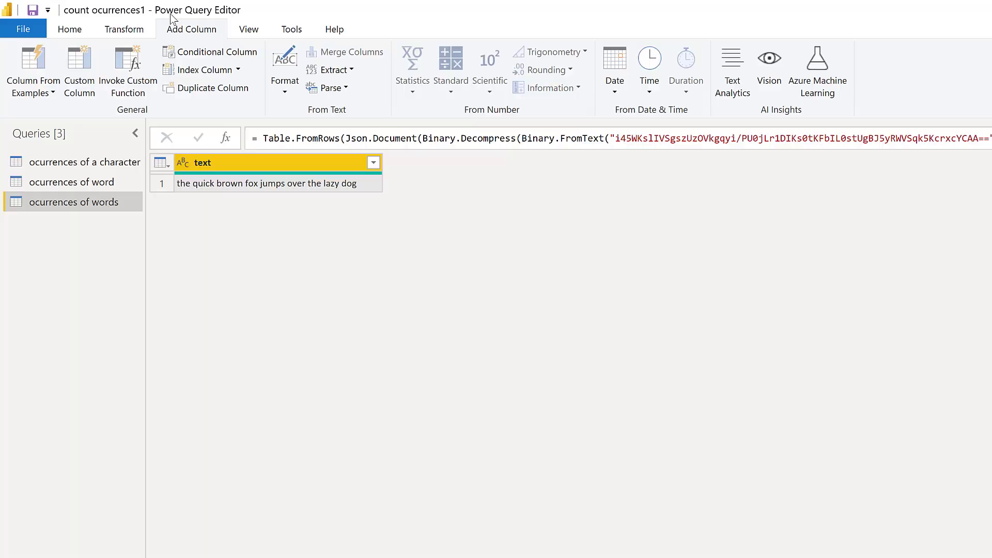
- Enter a new Custom Column formula Text.Spit([text], " ") to split the sentence on spaces
{"action": "left_click", "coordinate": [79, 72]}
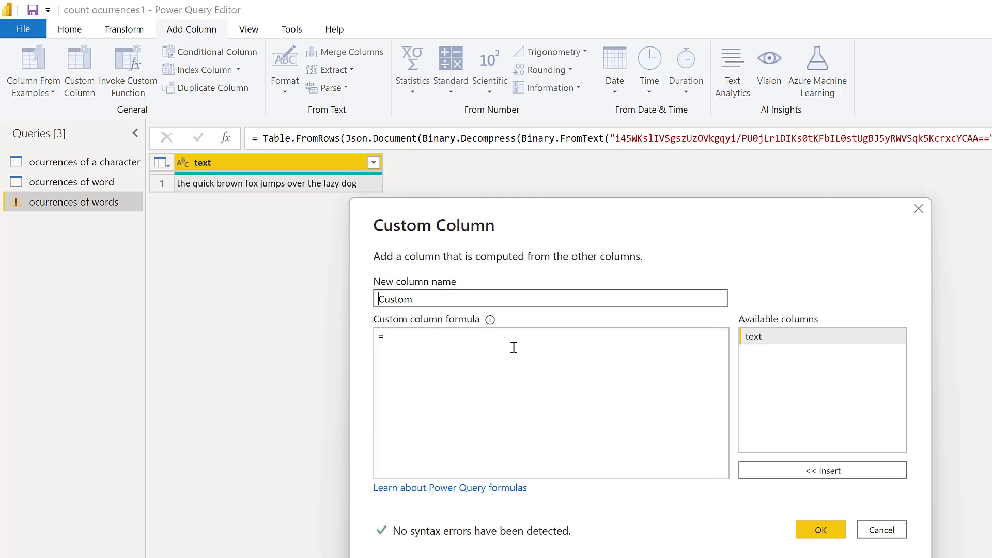
{"action": "left_click", "coordinate": [517, 349]}
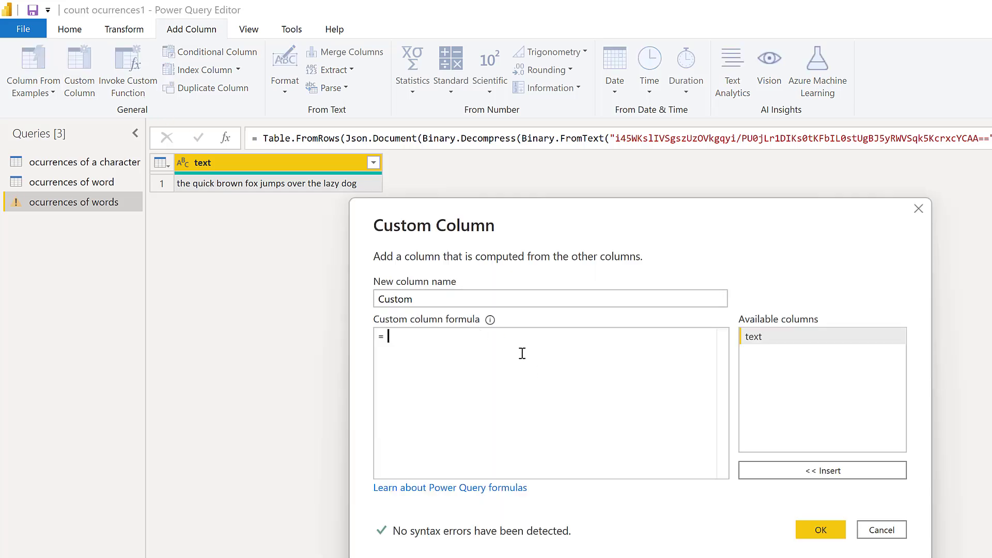
{"action": "type", "text": "Texy"}
{"action": "key", "text": "BackSpace"}
{"action": "type", "text": "y"}
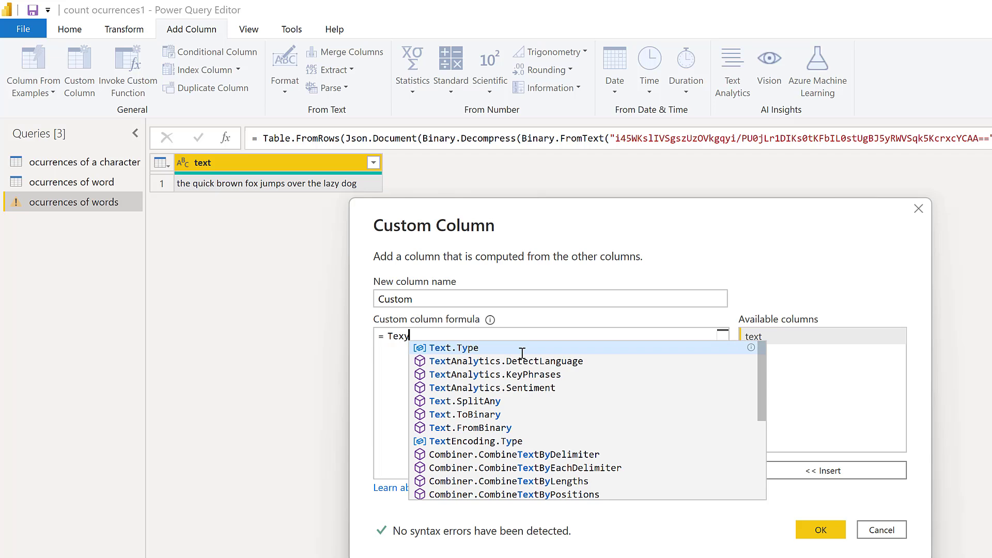
{"action": "key", "text": "BackSpace"}
{"action": "type", "text": "t.So"}
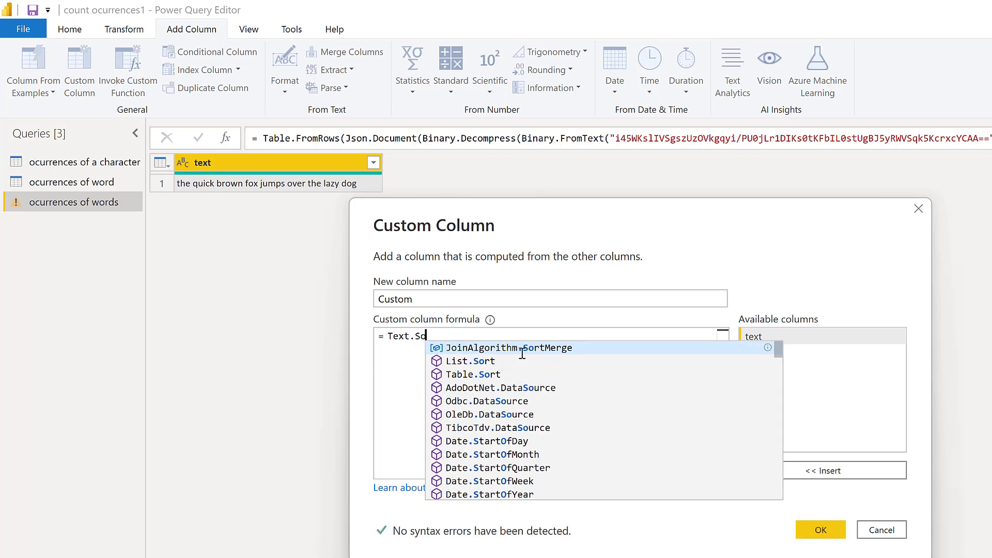
{"action": "key", "text": "BackSpace"}
{"action": "type", "text": "pit("}
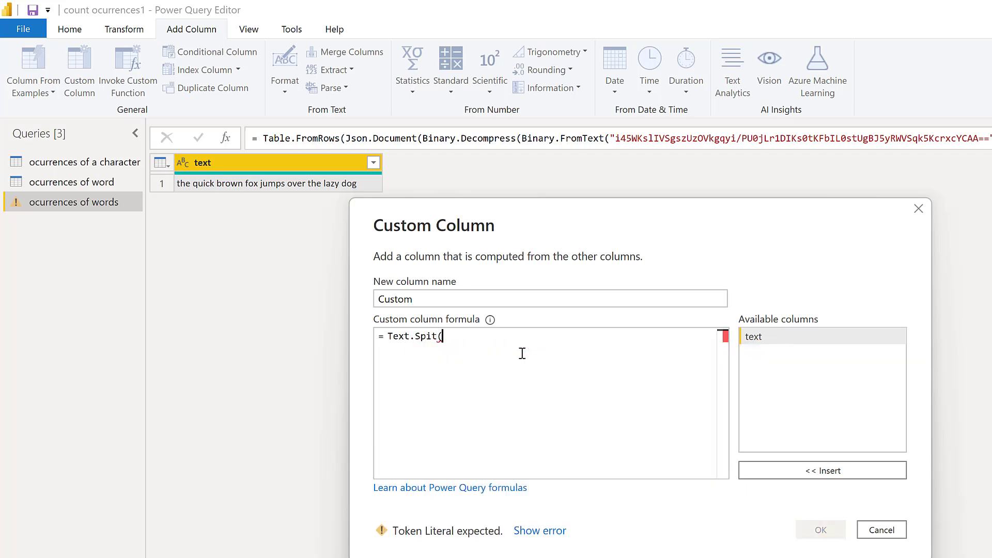
{"action": "double_click", "coordinate": [761, 334]}
{"action": "type", "text": ","}
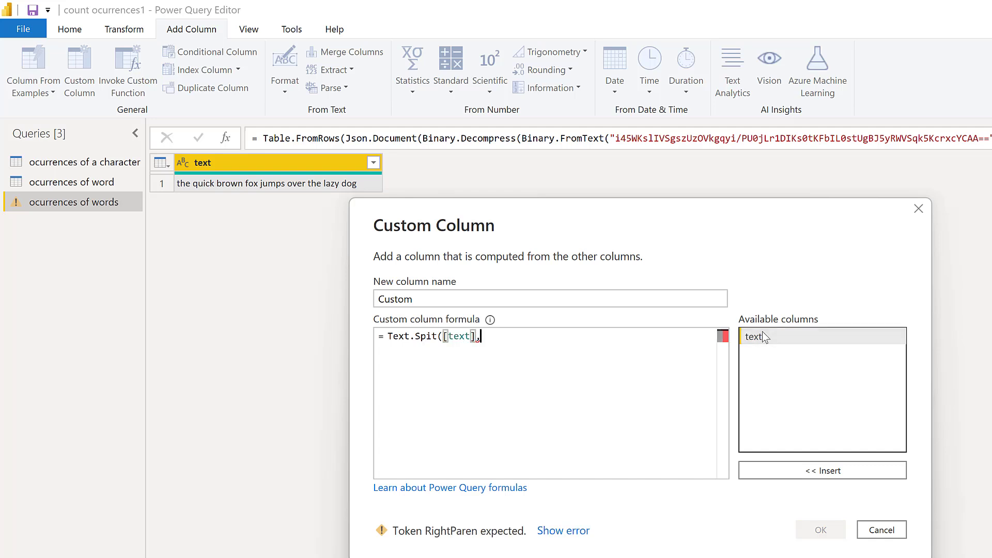
{"action": "type", "text": " \" \")"}
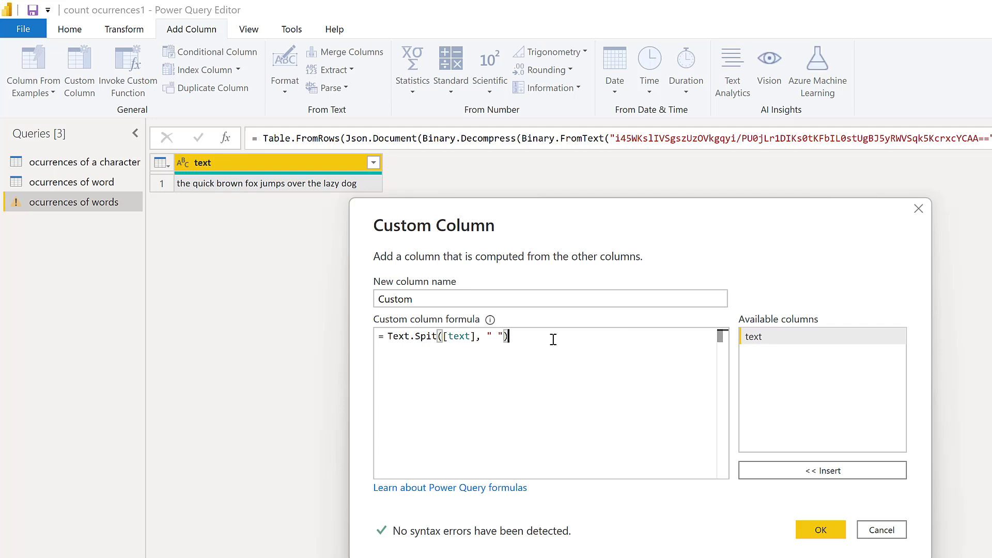
- Add the column, correct Text.Spit to Text.Split, and preview the resulting nine-word list
{"action": "left_click", "coordinate": [818, 529]}
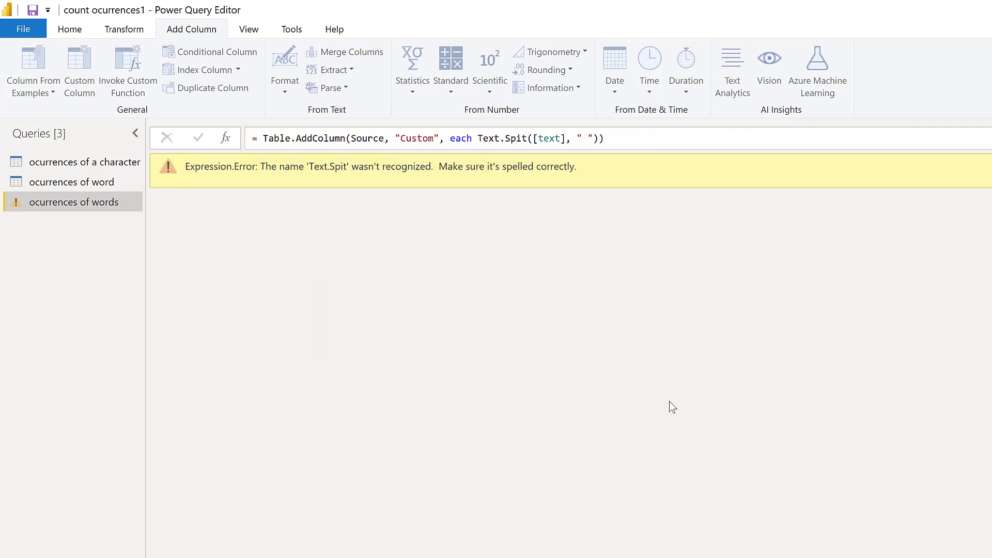
{"action": "left_click", "coordinate": [517, 139]}
{"action": "type", "text": "l"}
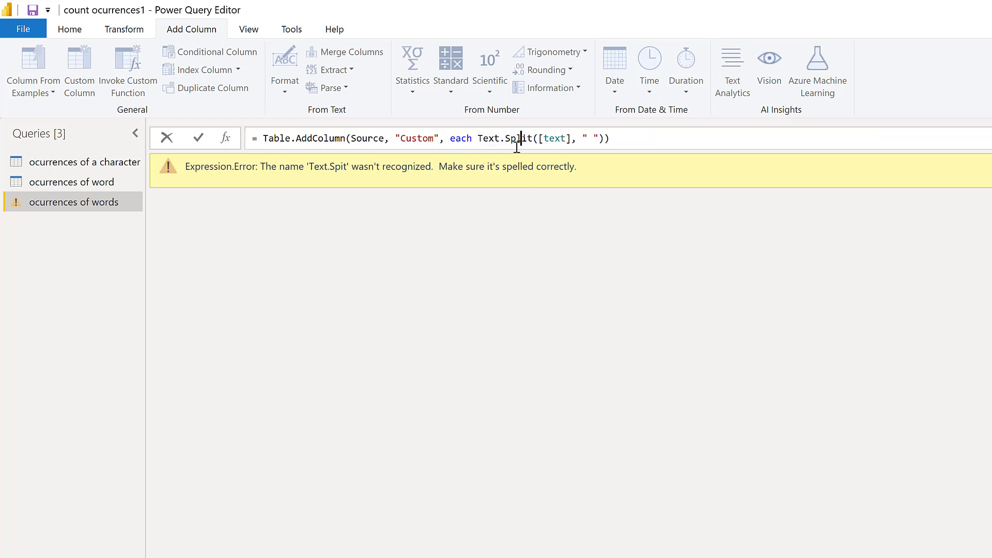
{"action": "key", "text": "Return"}
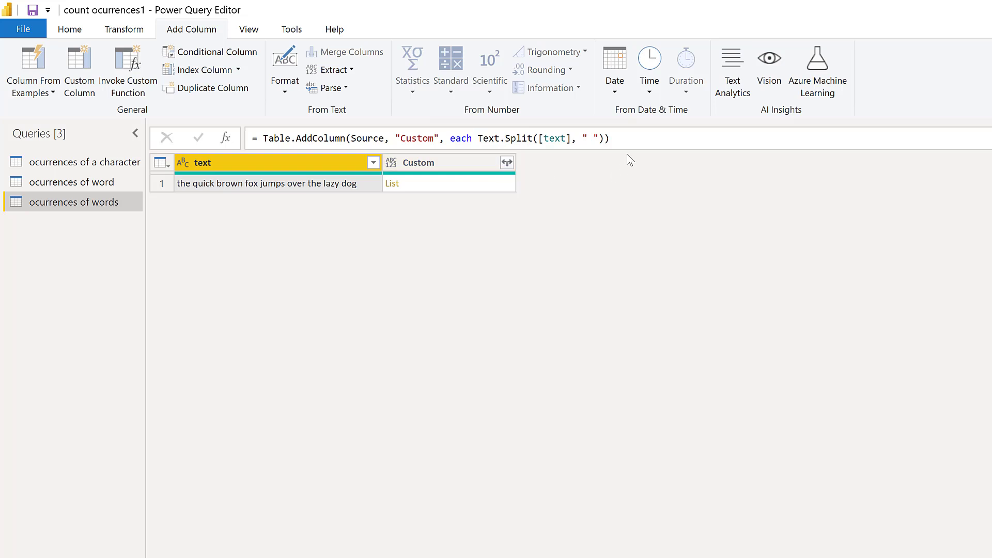
{"action": "left_click", "coordinate": [460, 183]}
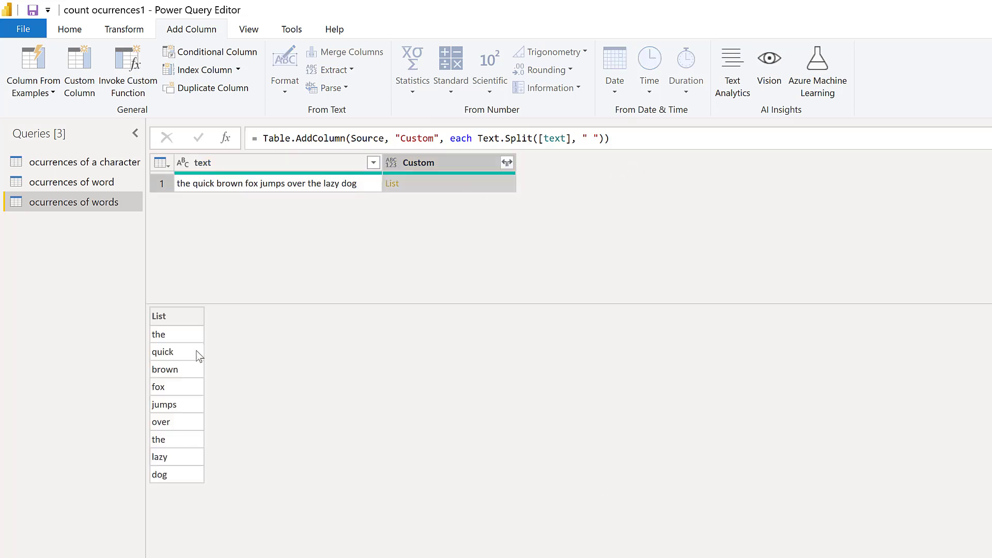
{"action": "left_click_drag", "start_coordinate": [279, 303], "coordinate": [281, 227]}
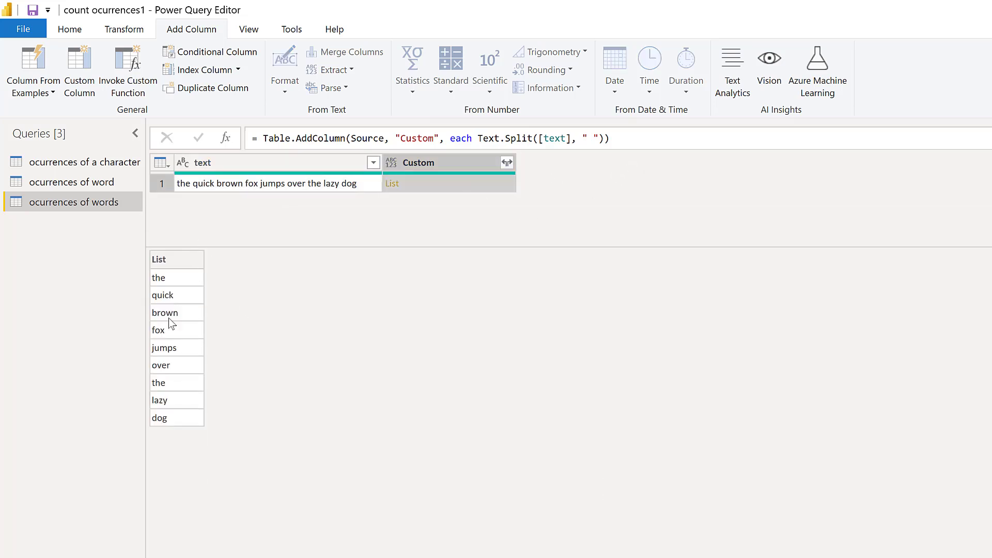
- Wrap the formula as List.Count(Text.Split([text], " ")) so the sentence shows 9 words
{"action": "left_click", "coordinate": [477, 138]}
{"action": "type", "text": "List.COu"}
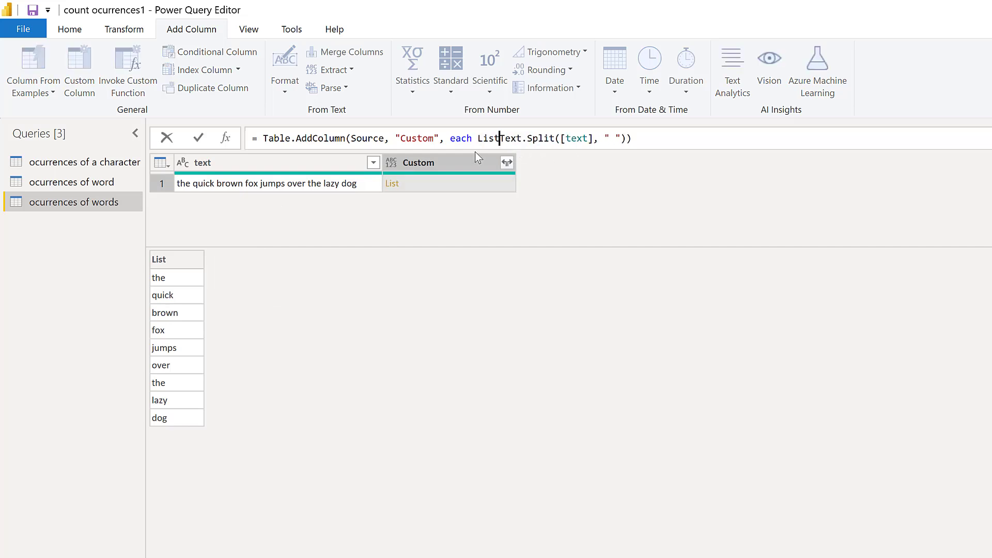
{"action": "key", "text": "BackSpace"}
{"action": "key", "text": "BackSpace"}
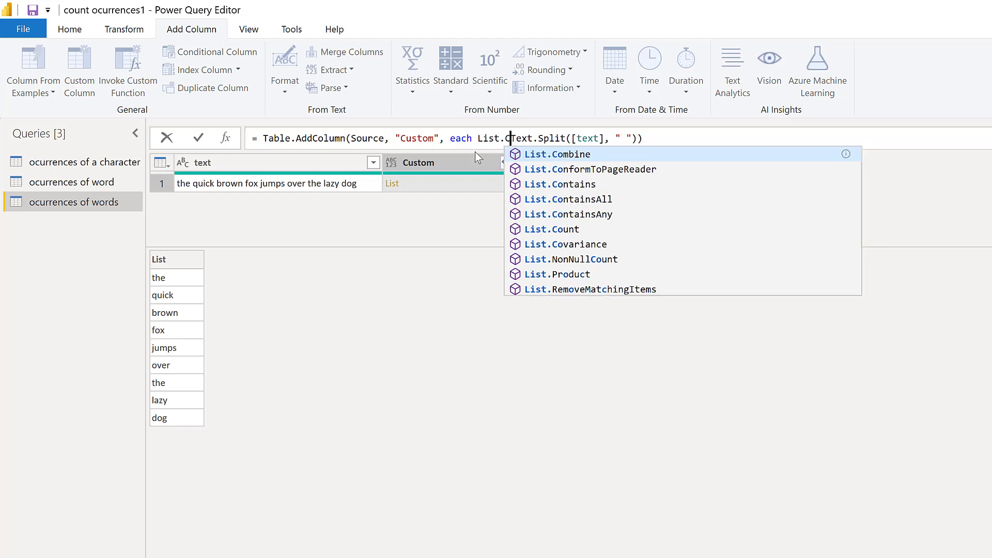
{"action": "type", "text": "ount("}
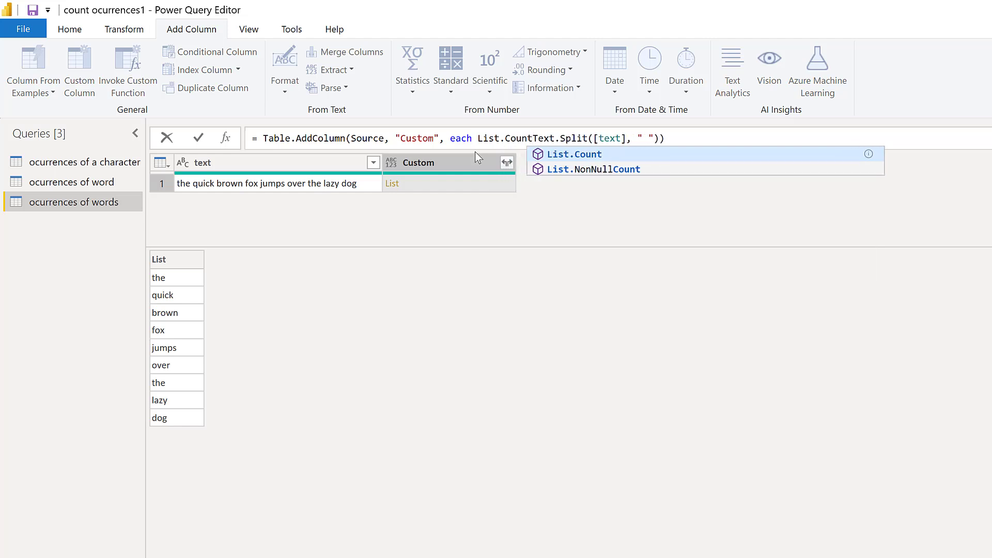
{"action": "left_click", "coordinate": [689, 141]}
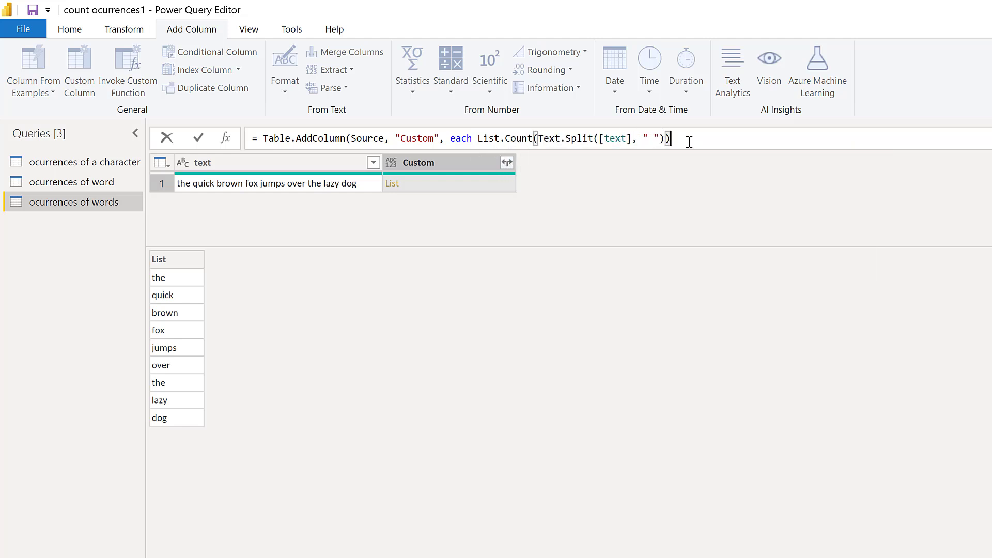
{"action": "type", "text": ")"}
{"action": "key", "text": "shift+Return"}
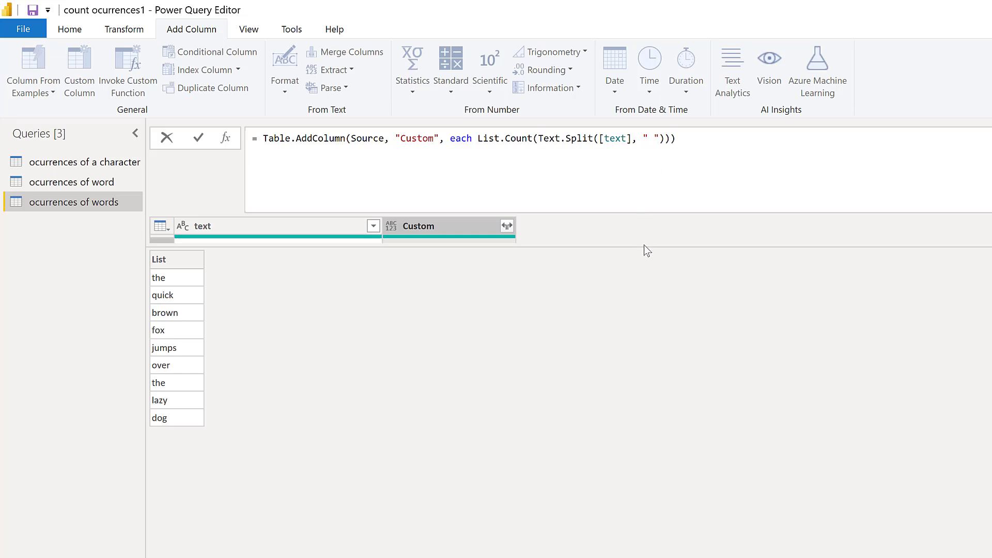
{"action": "key", "text": "Return"}
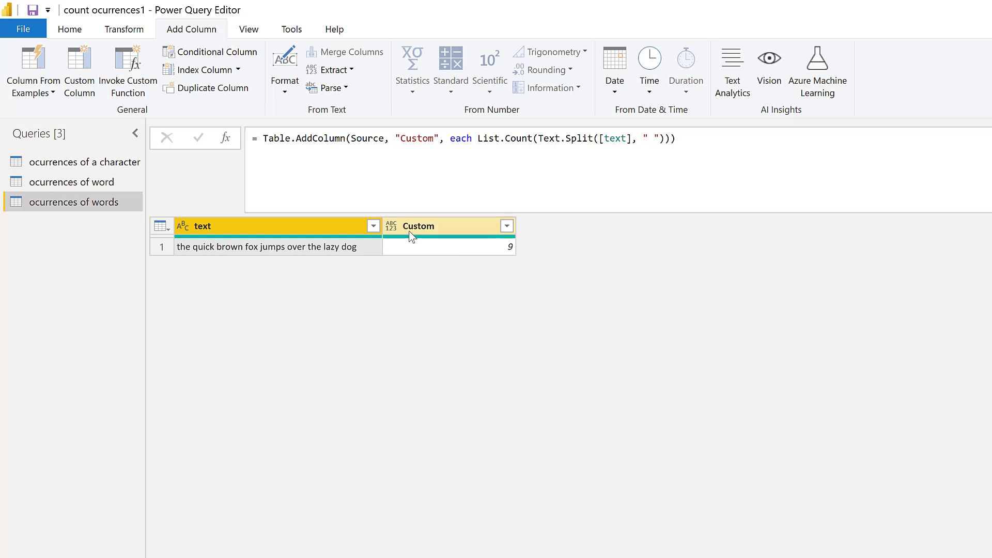
{"action": "left_click", "coordinate": [73, 30]}
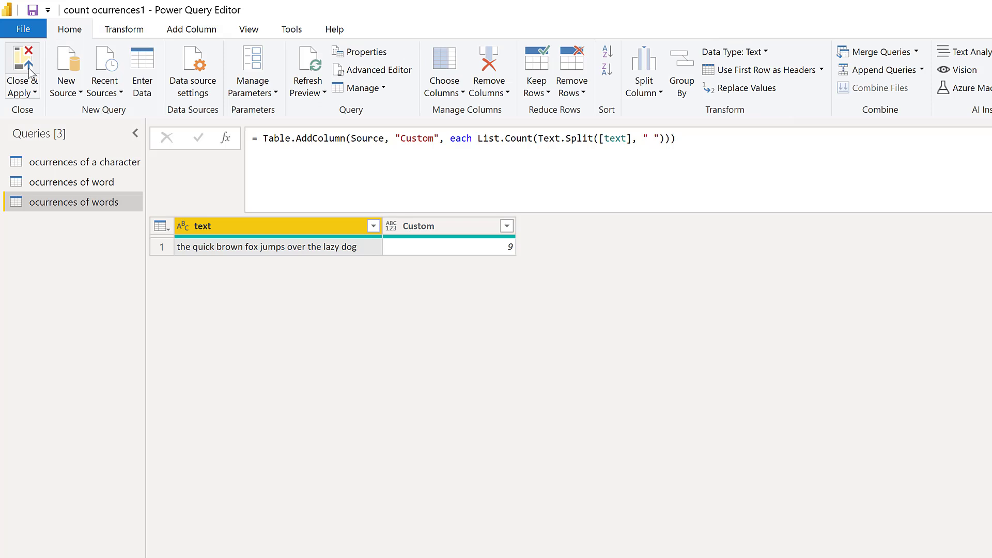
- Apply the query changes and start a new calculated column named # fruits
{"action": "left_click", "coordinate": [29, 68]}
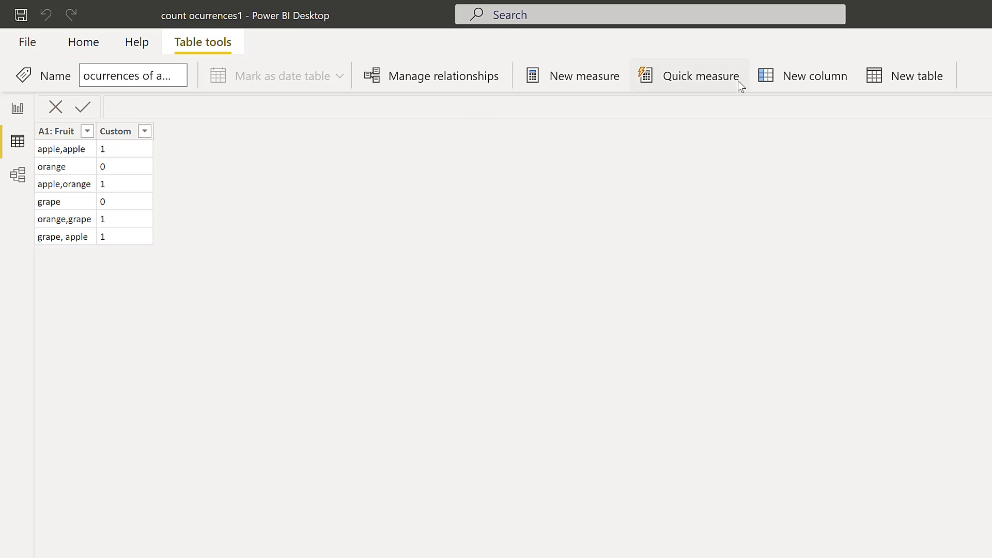
{"action": "left_click", "coordinate": [790, 80]}
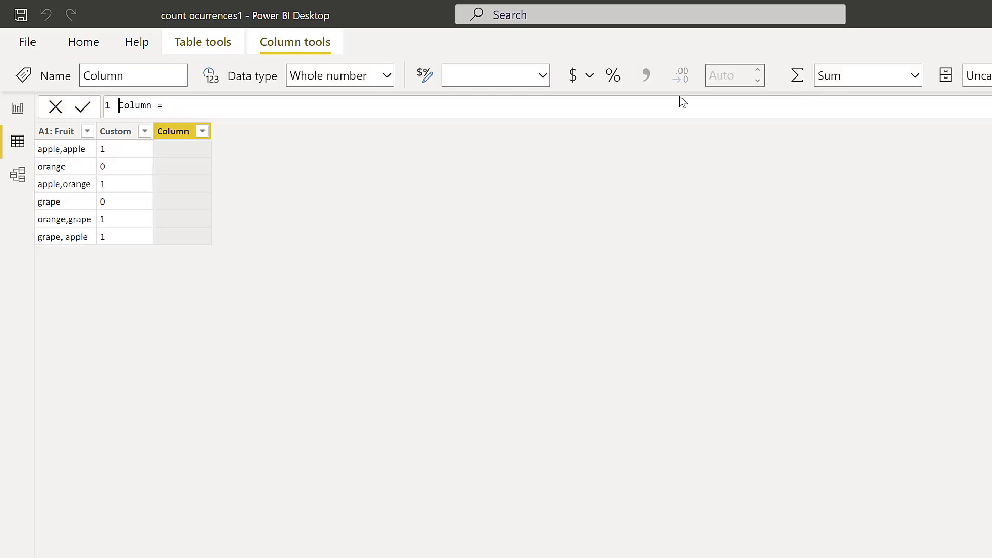
{"action": "type", "text": "# fruits ="}
- Define # fruits as VAR count1 = LEN([A1: Fruit]) return count1, giving 11, 6, 12, 5, 12, 12
{"action": "key", "text": "shift+Return"}
{"action": "type", "text": "VAR "}
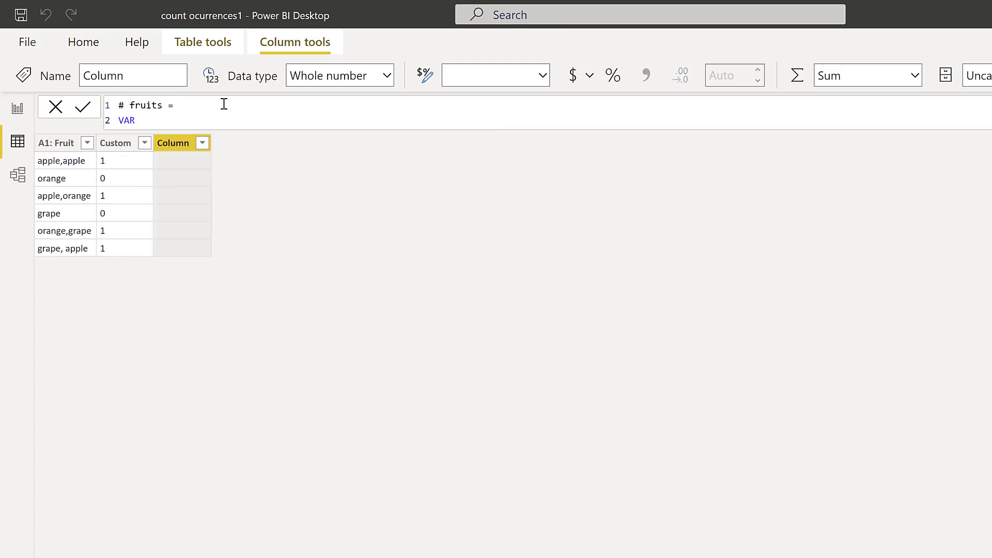
{"action": "type", "text": "count1 = len"}
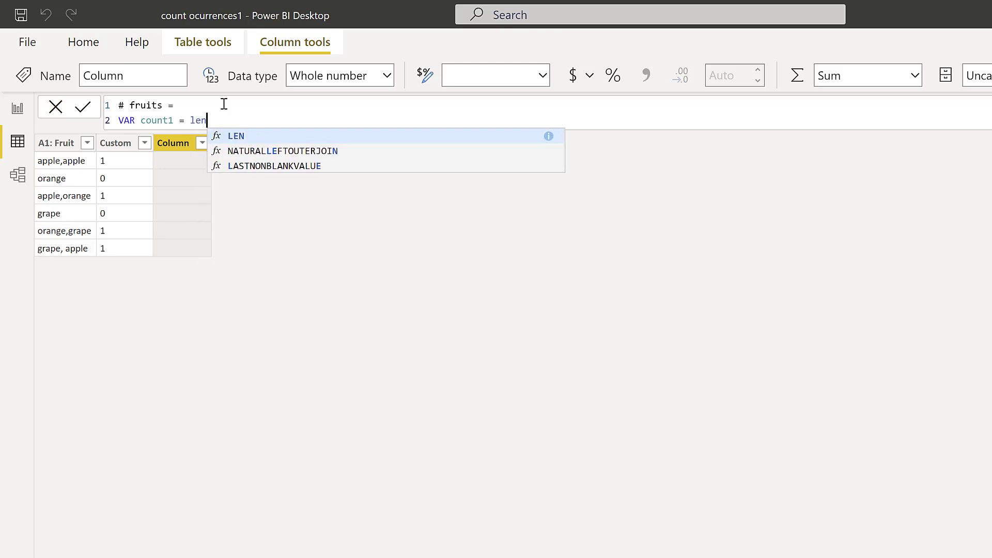
{"action": "type", "text": "(["}
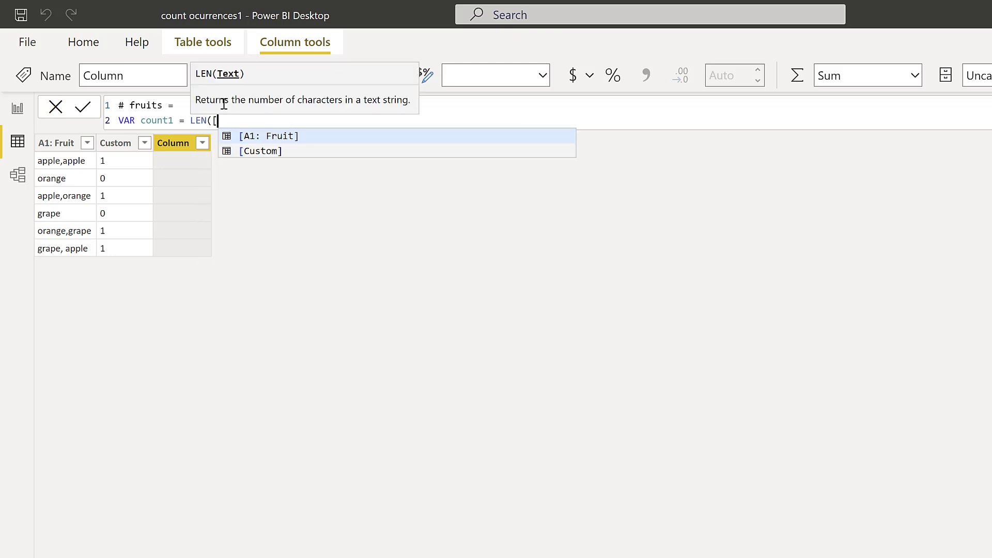
{"action": "key", "text": "Tab"}
{"action": "type", "text": ")"}
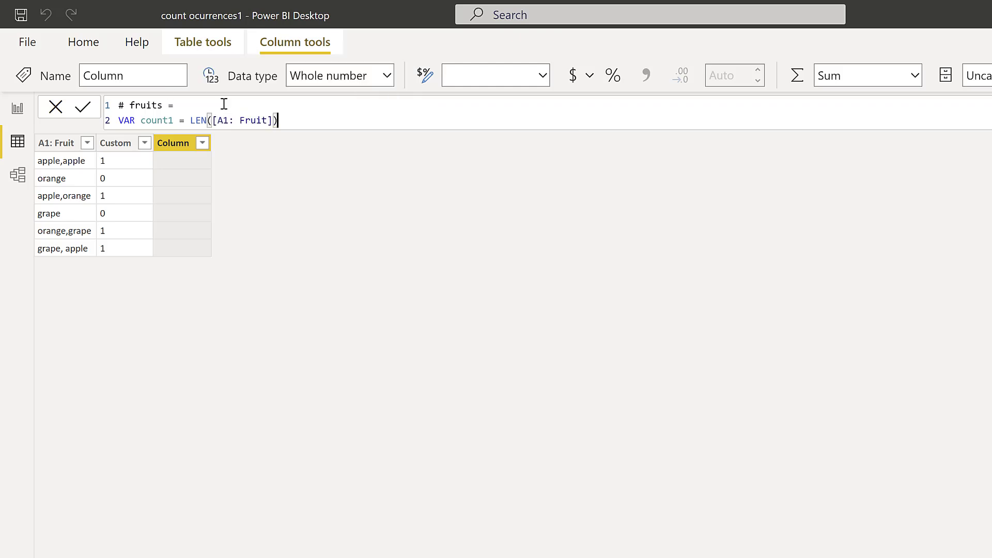
{"action": "key", "text": "shift+Return"}
{"action": "type", "text": "return"}
{"action": "key", "text": "shift+Return"}
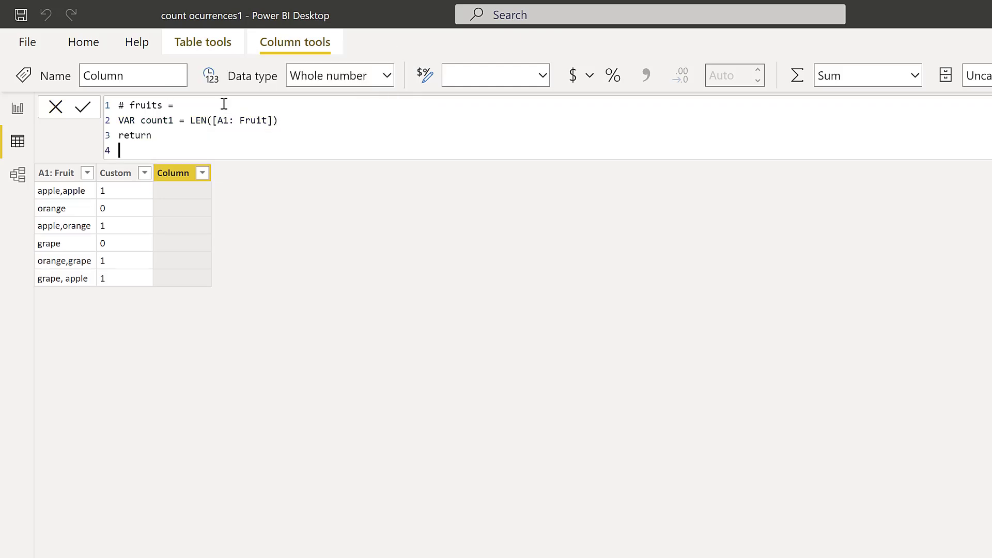
{"action": "type", "text": "count1"}
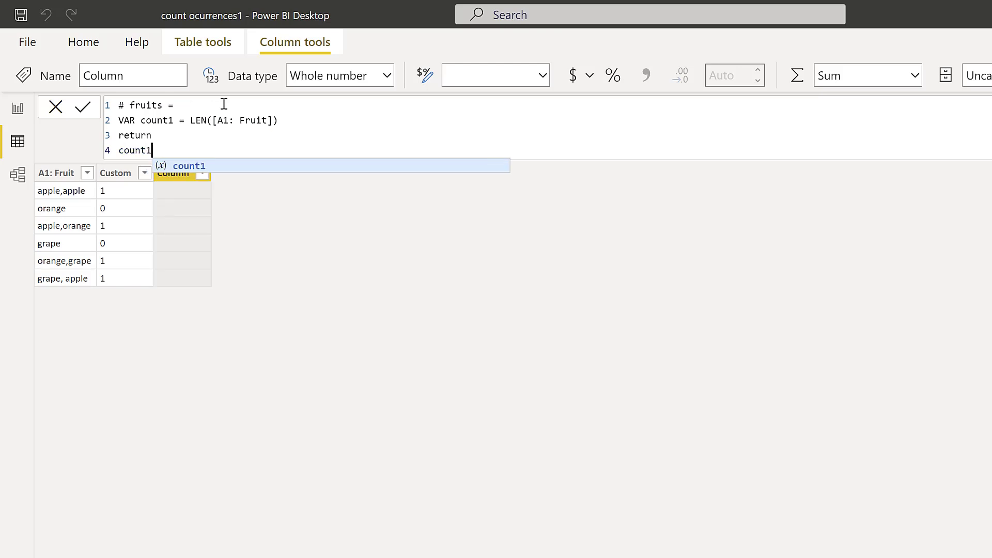
{"action": "key", "text": "Return"}
{"action": "key", "text": "Return"}
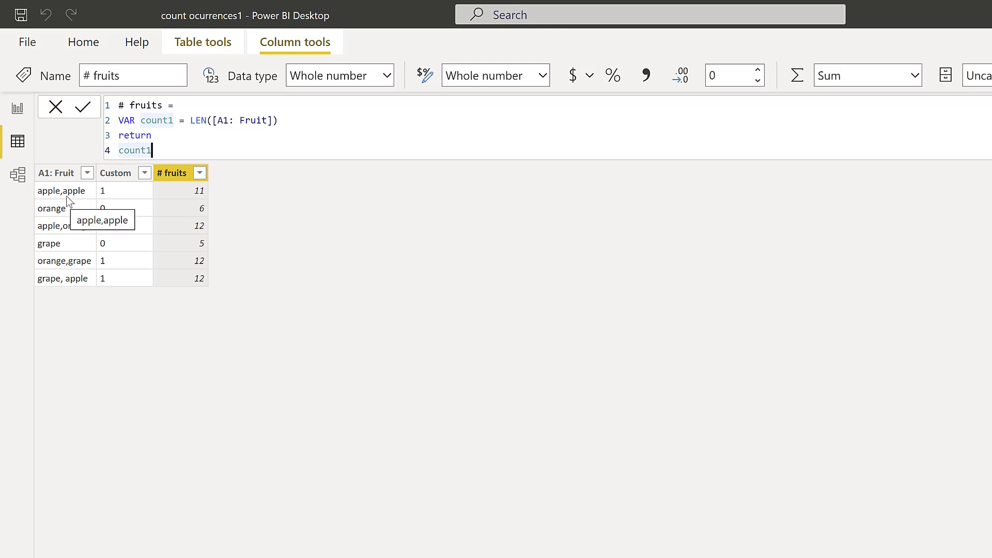
- Add a second variable count2 = SUBSTITUTE([A1: Fruit], ",", "") to the # fruits formula
{"action": "left_click", "coordinate": [306, 120]}
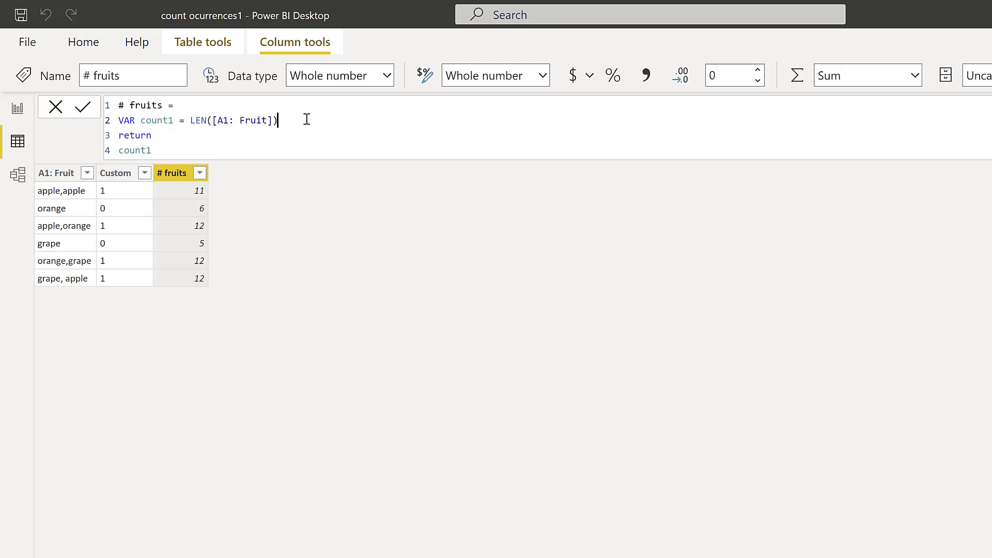
{"action": "key", "text": "Return"}
{"action": "type", "text": "VAR "}
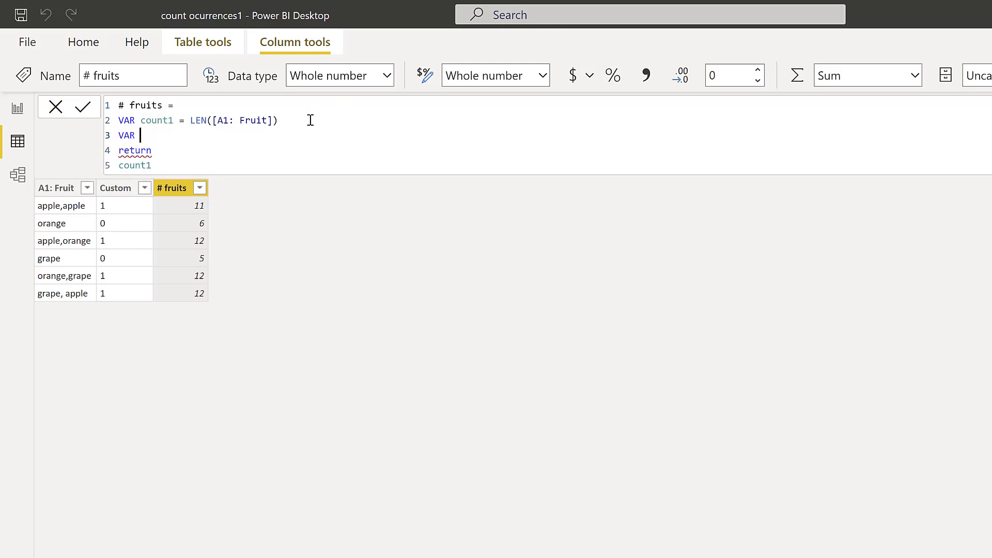
{"action": "type", "text": "count"}
{"action": "key", "text": "BackSpace"}
{"action": "type", "text": "2 = sun"}
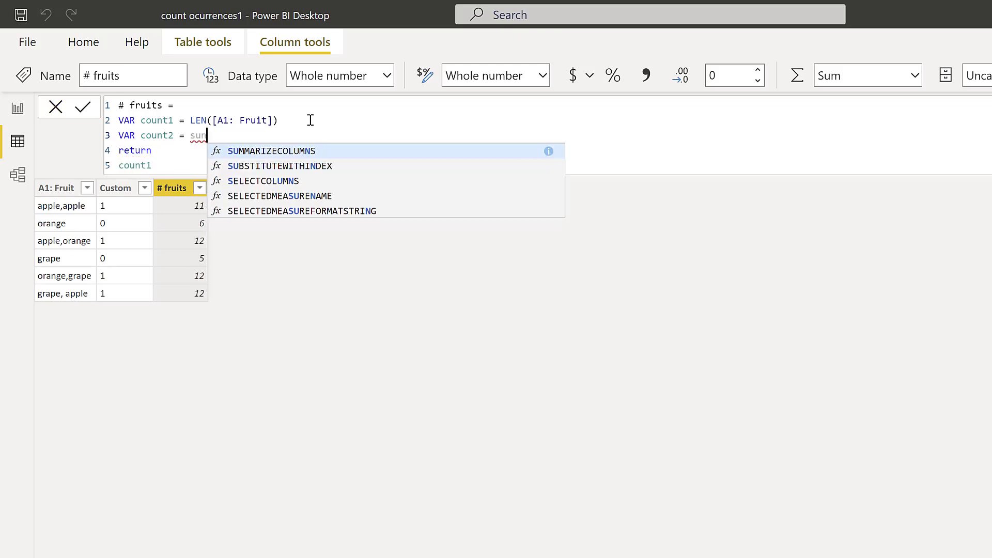
{"action": "key", "text": "Down"}
{"action": "key", "text": "BackSpace"}
{"action": "type", "text": "bs"}
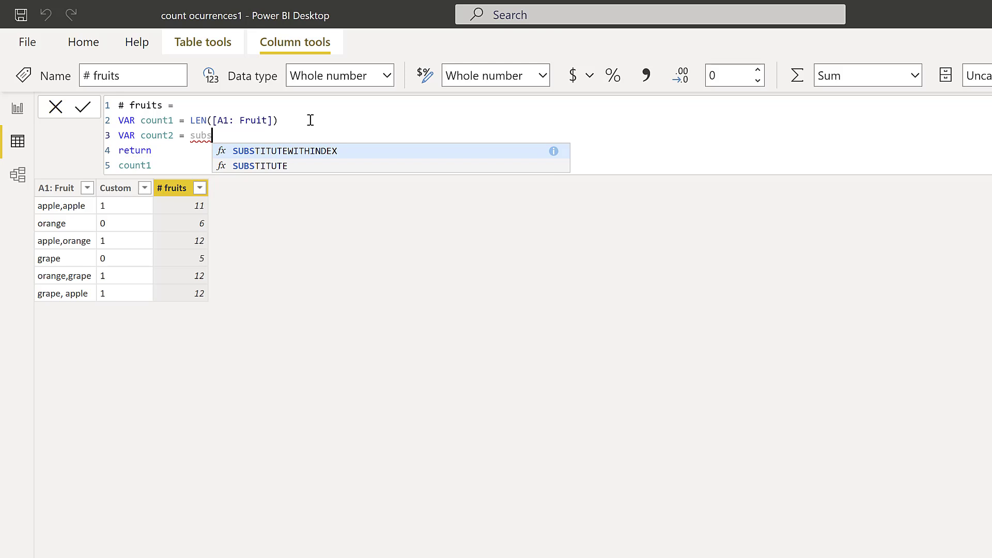
{"action": "key", "text": "Down"}
{"action": "key", "text": "Tab"}
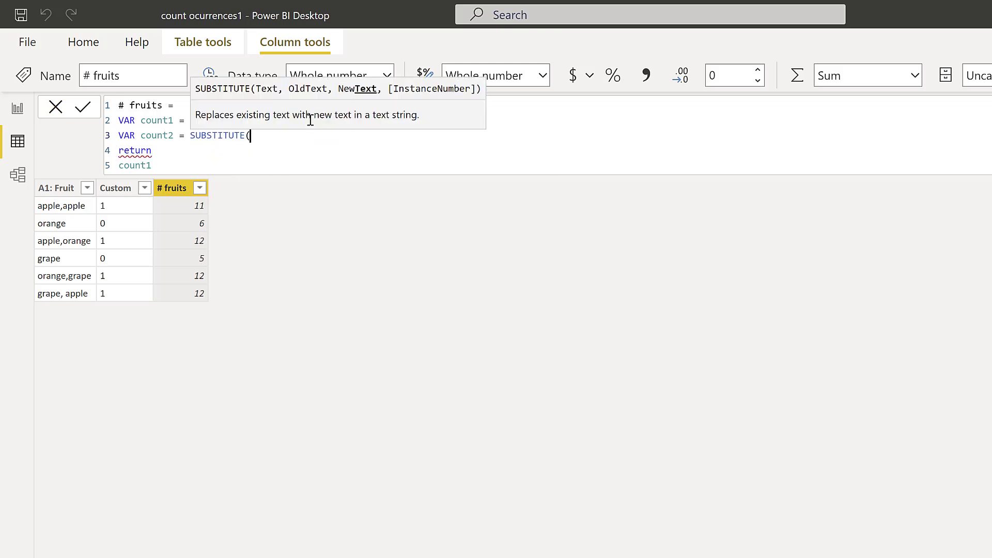
{"action": "type", "text": "["}
{"action": "key", "text": "Tab"}
{"action": "type", "text": ","}
{"action": "key", "text": "BackSpace"}
{"action": "type", "text": ", \",\""}
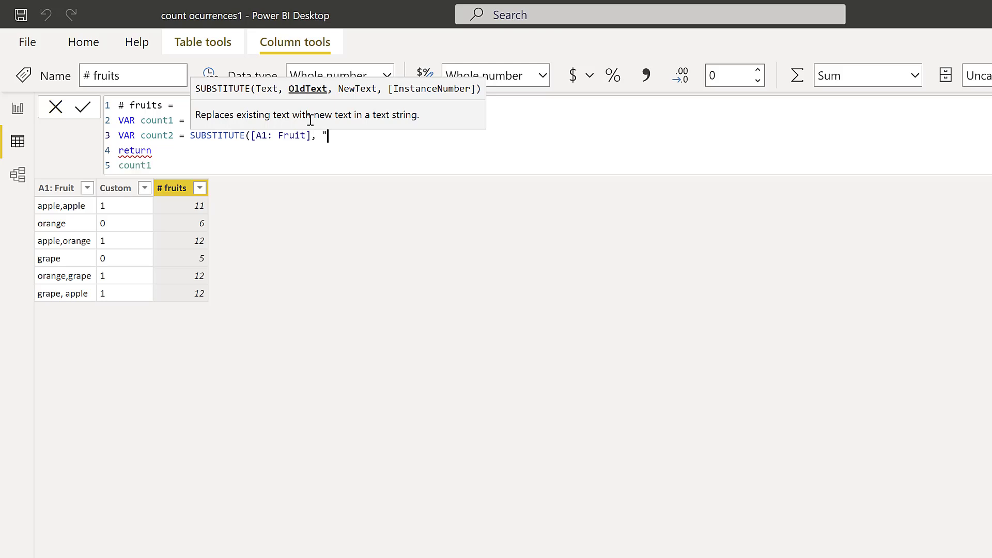
{"action": "type", "text": ", \"\""}
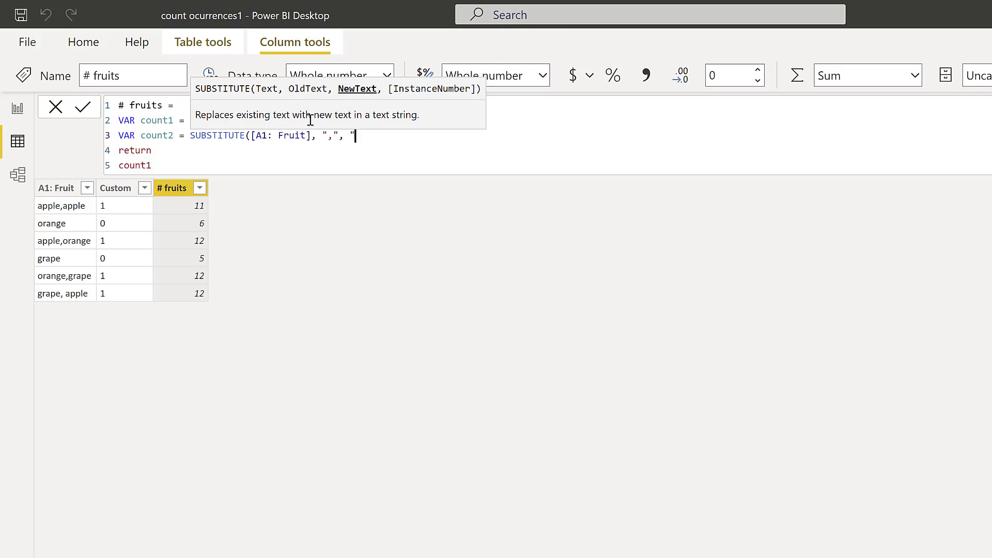
{"action": "type", "text": ")"}
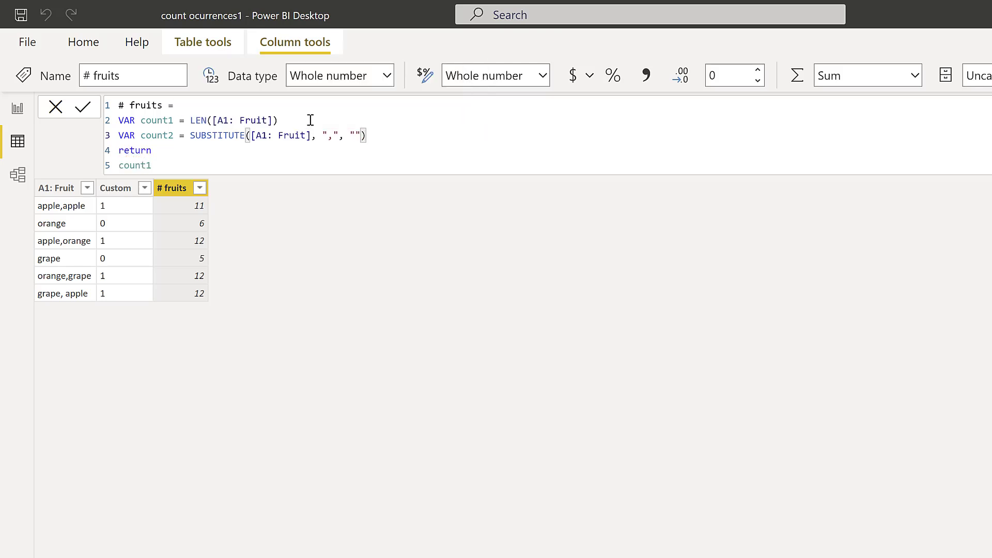
- Return count2 and wrap its SUBSTITUTE in LEN, giving 10, 6, 11, 5, 11, 11
{"action": "left_click", "coordinate": [213, 165]}
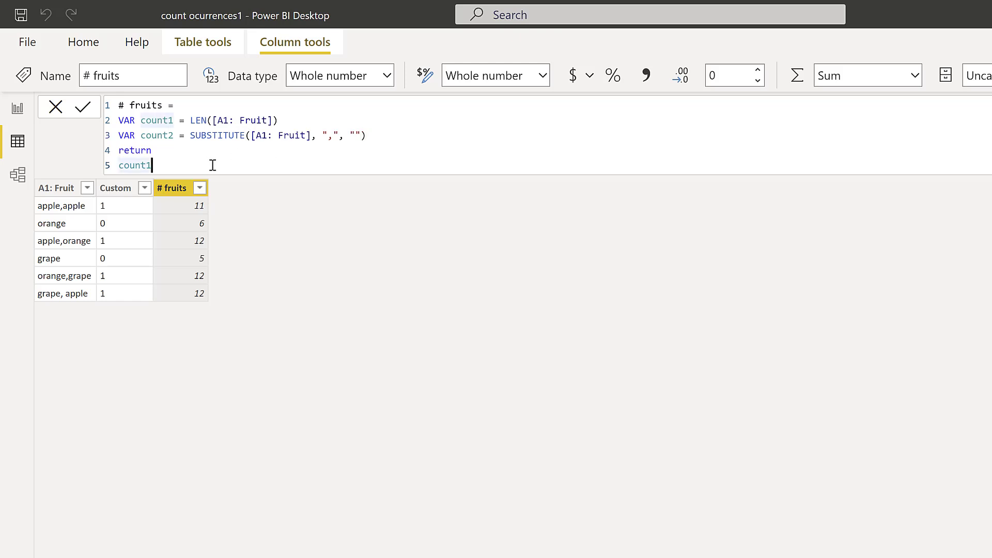
{"action": "key", "text": "BackSpace"}
{"action": "type", "text": "2"}
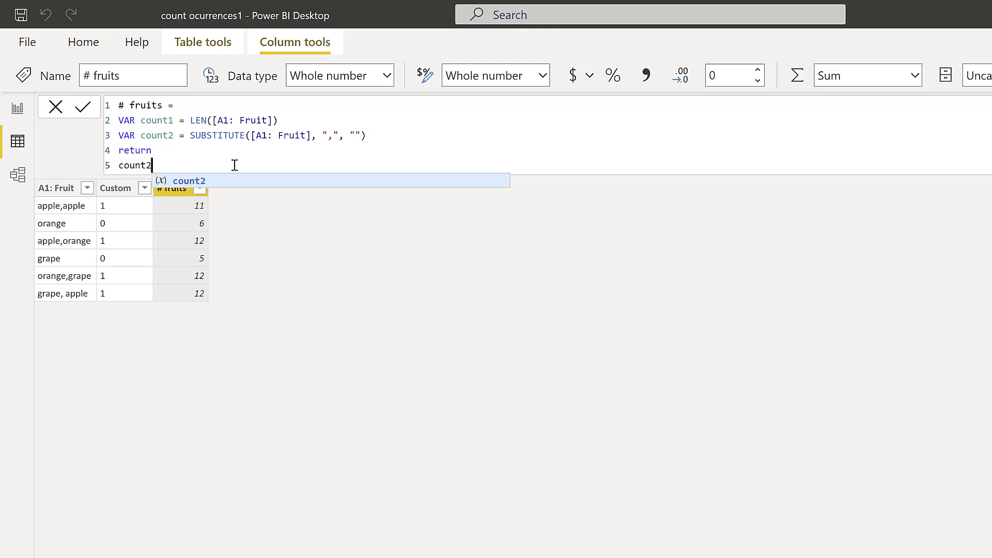
{"action": "left_click", "coordinate": [86, 111]}
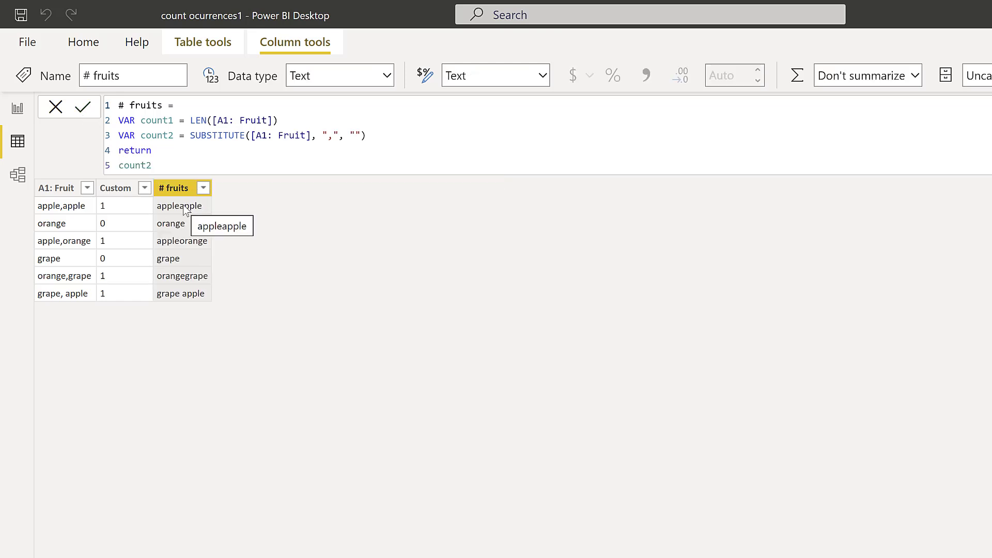
{"action": "left_click", "coordinate": [193, 135]}
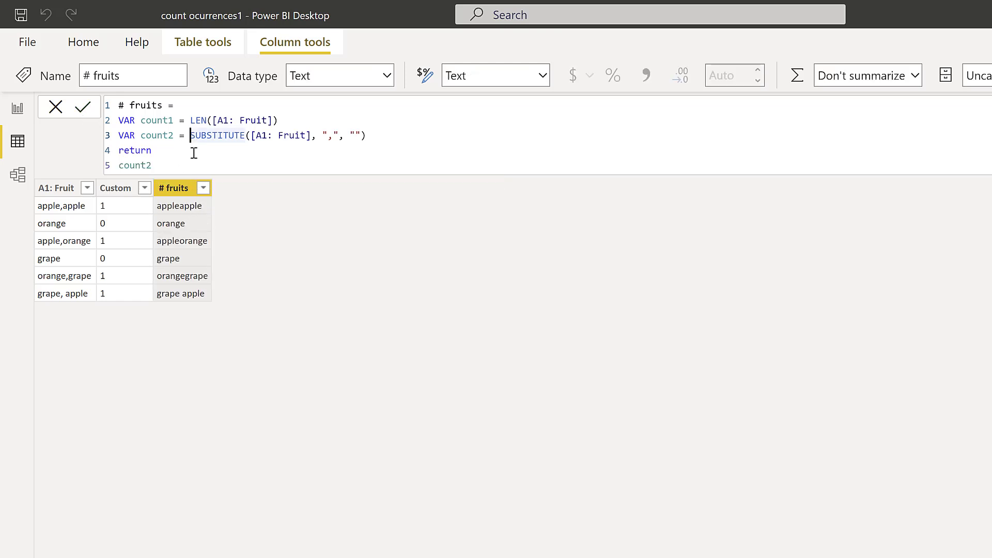
{"action": "type", "text": "len"}
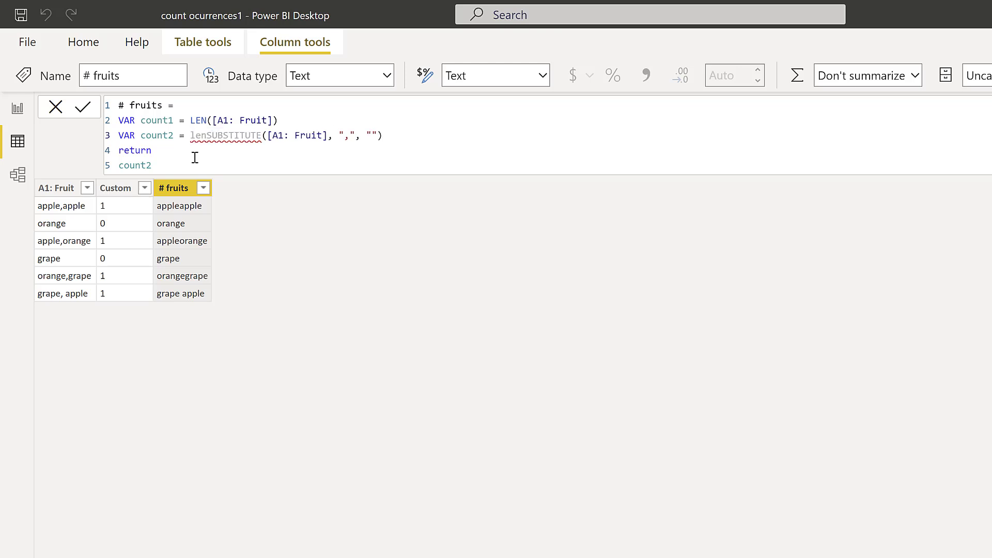
{"action": "type", "text": "("}
{"action": "left_click", "coordinate": [398, 135]}
{"action": "type", "text": ")"}
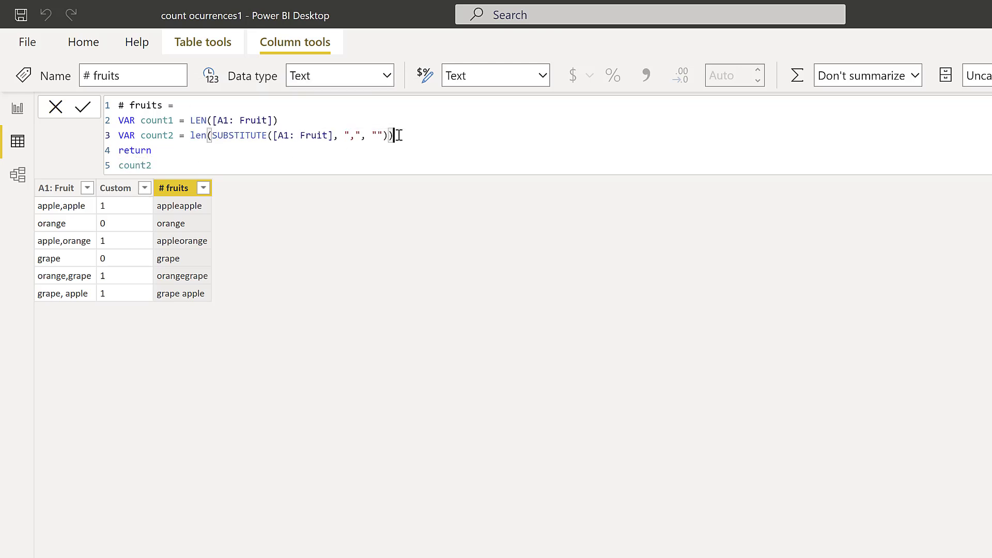
{"action": "key", "text": "Return"}
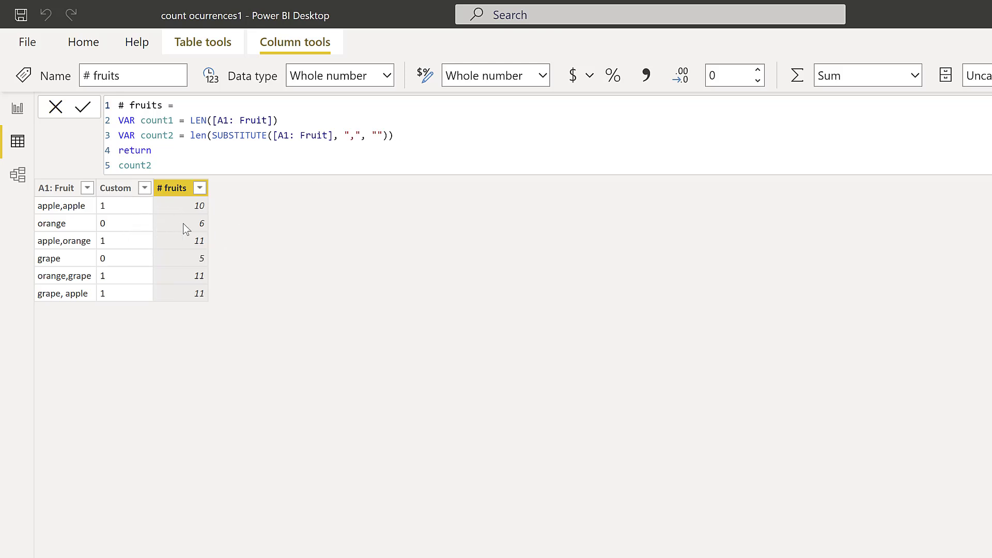
- Change the # fruits return expression to count1-count2+1, giving fruit counts 2, 1, 2, 1, 2, 2
{"action": "left_click", "coordinate": [124, 166]}
{"action": "type", "text": "count1"}
{"action": "key", "text": "Left"}
{"action": "key", "text": "Left"}
{"action": "key", "text": "Left"}
{"action": "key", "text": "Left"}
{"action": "key", "text": "Left"}
{"action": "key", "text": "Left"}
{"action": "key", "text": "Delete"}
{"action": "key", "text": "Right"}
{"action": "key", "text": "Right"}
{"action": "key", "text": "Right"}
{"action": "key", "text": "Right"}
{"action": "key", "text": "Right"}
{"action": "type", "text": "-c"}
{"action": "key", "text": "Right"}
{"action": "key", "text": "Right"}
{"action": "key", "text": "Right"}
{"action": "key", "text": "Right"}
{"action": "key", "text": "Right"}
{"action": "key", "text": "Return"}
{"action": "left_click", "coordinate": [229, 163]}
{"action": "type", "text": "+1"}
{"action": "key", "text": "Return"}
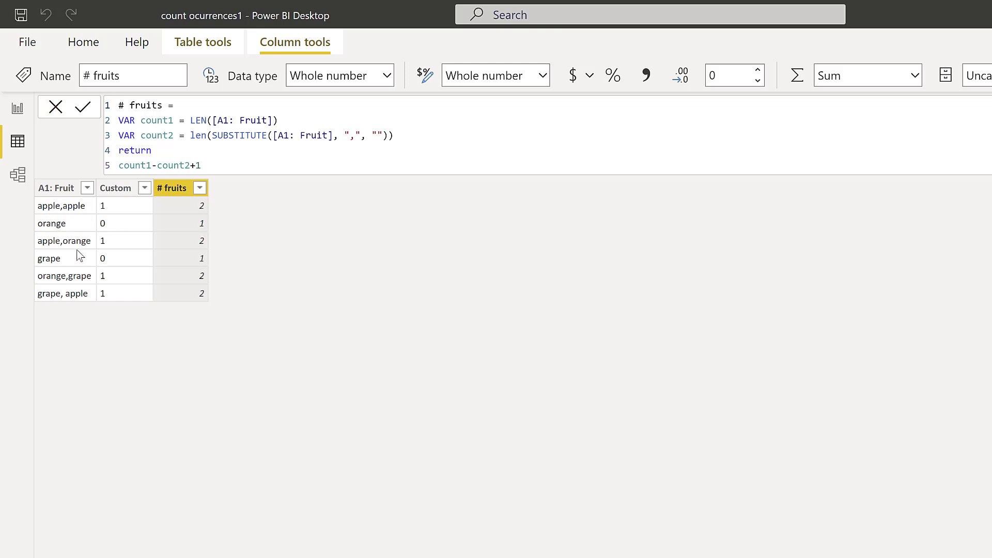